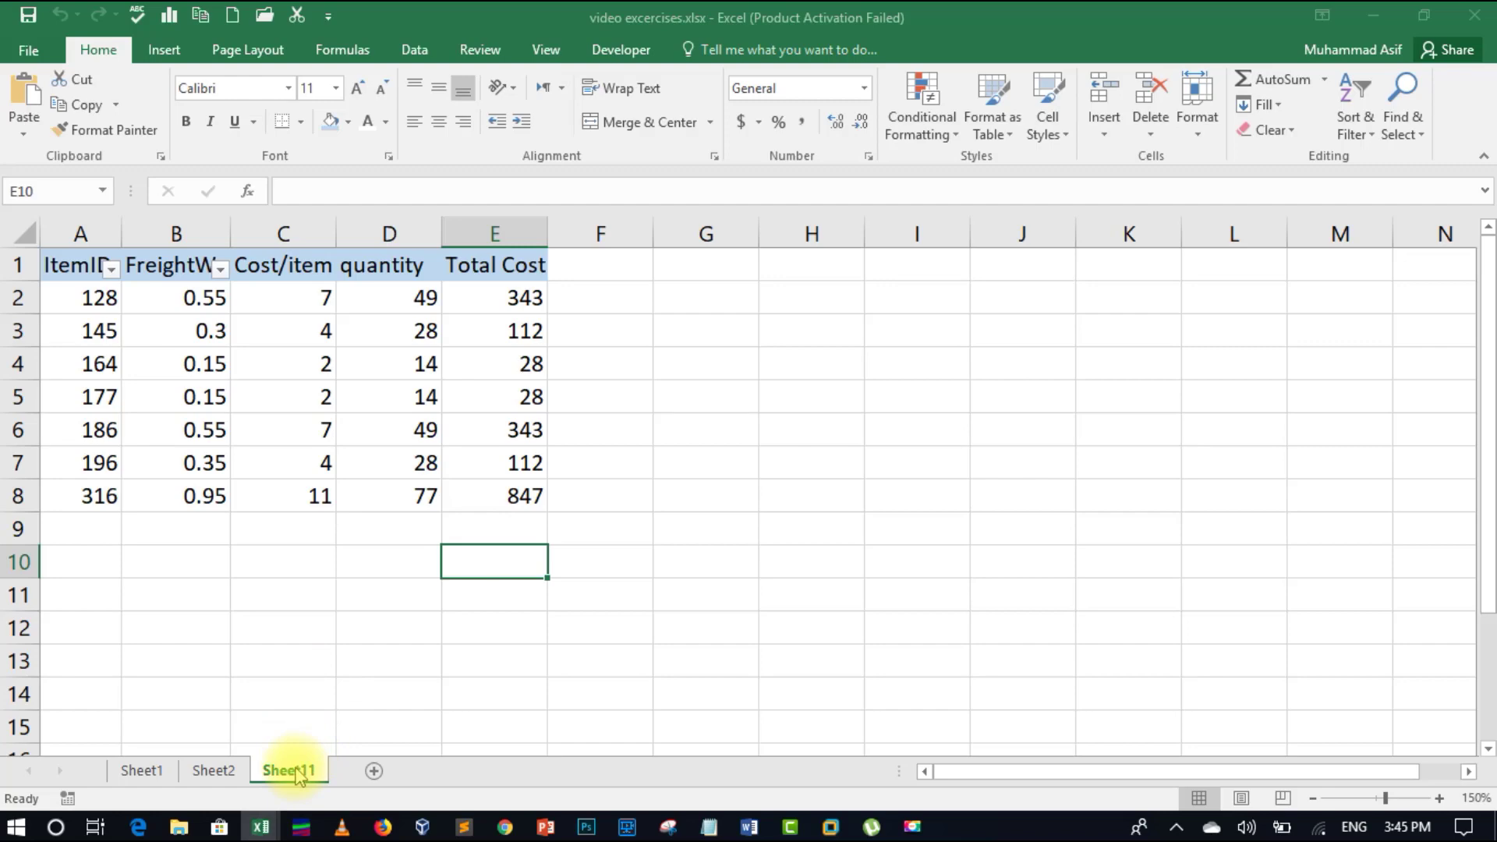
Create three copies of Sheet11 placed after the original sheet.
left_click_drag(297, 770, 567, 769)
left_click(290, 771)
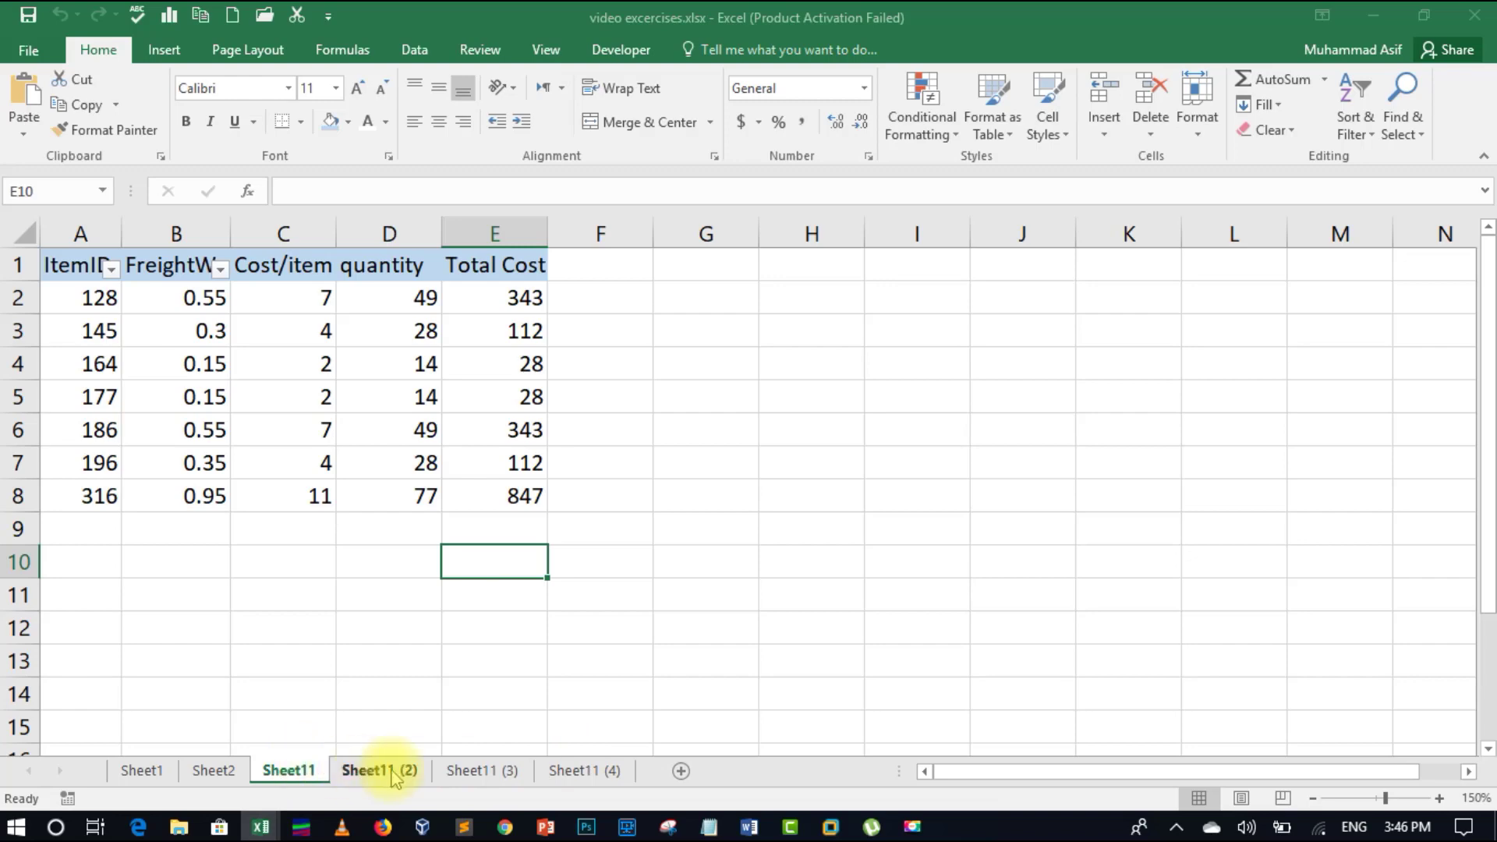
left_click(581, 770)
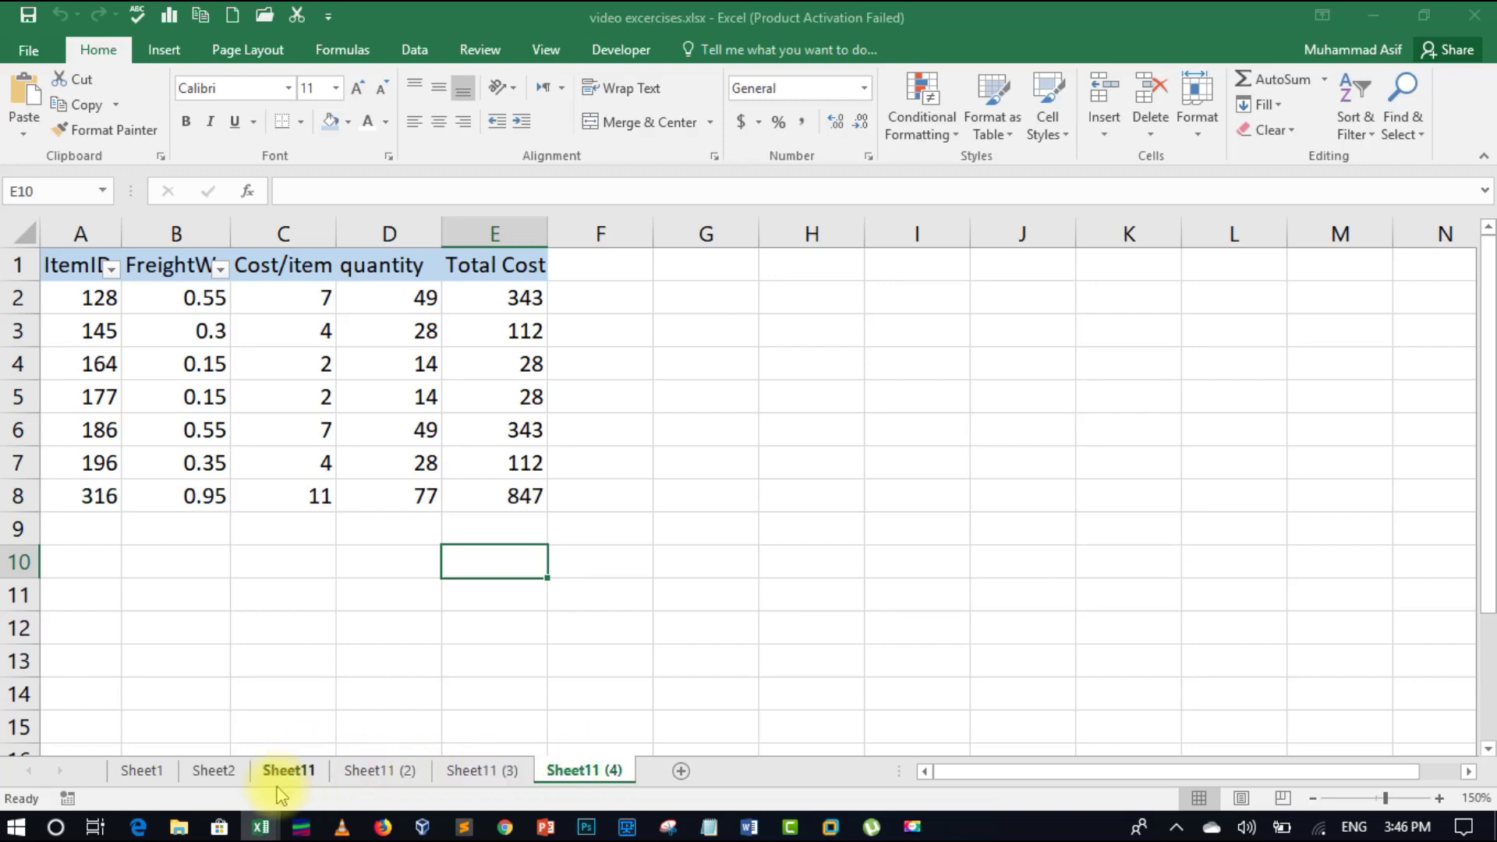
Rename Sheet11 as Jan.
right_click(287, 772)
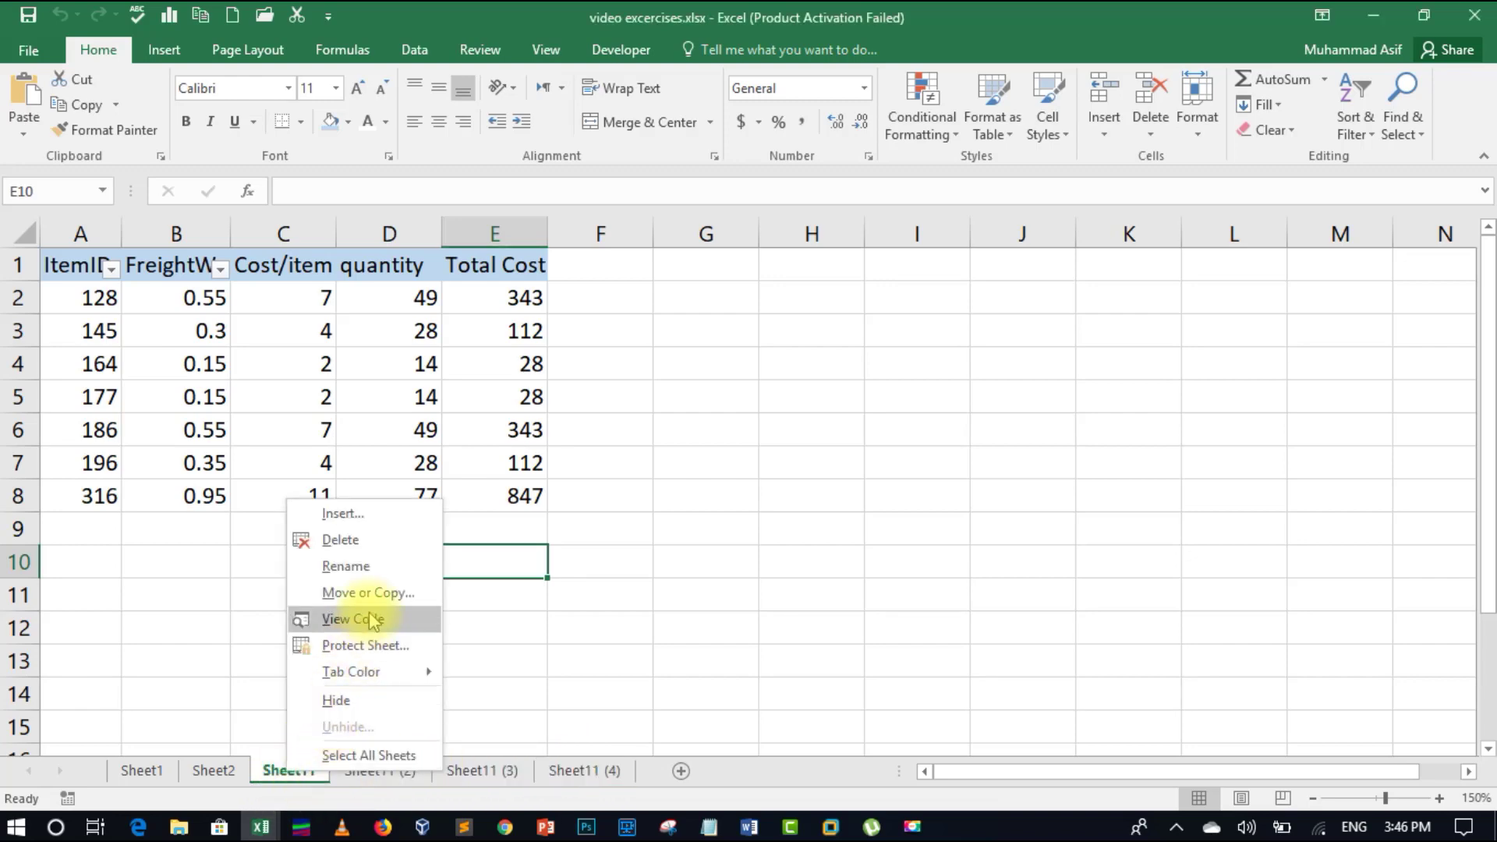
left_click(372, 570)
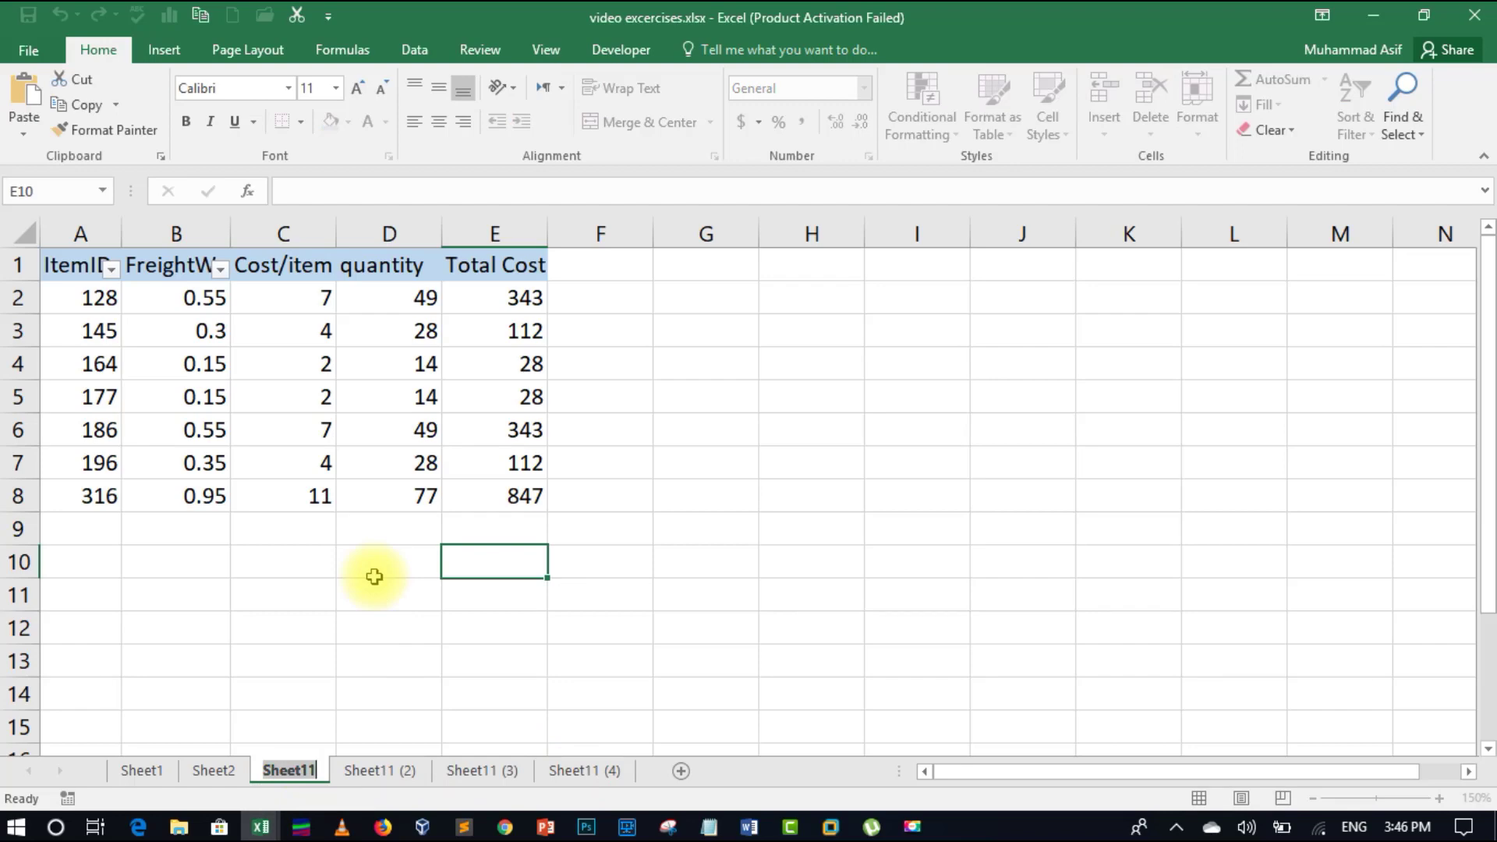
type("Jan")
key("Return")
key("Right")
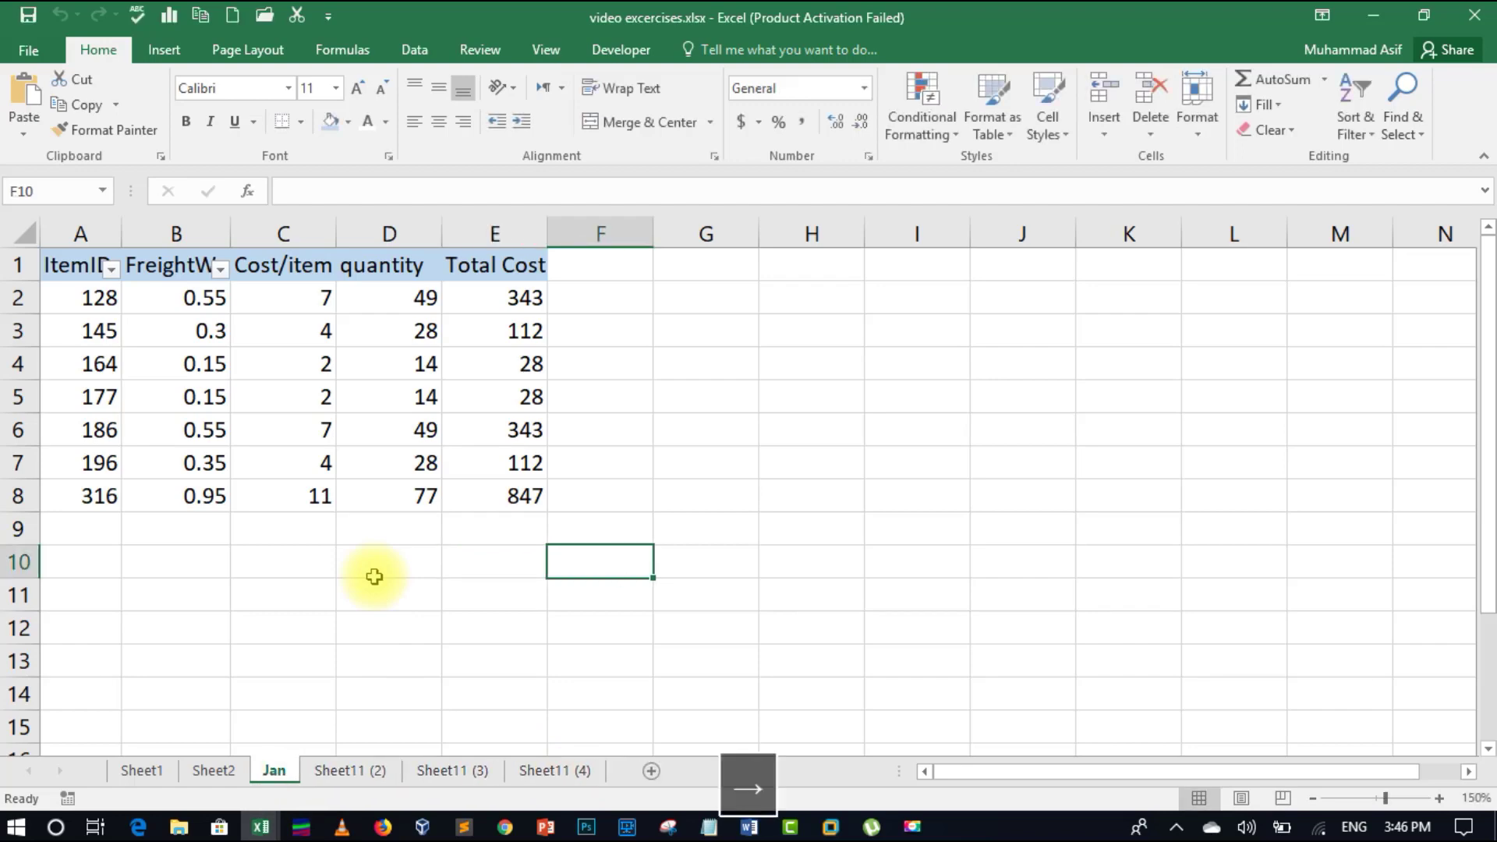
Rename Sheet11 (2) as Feb and Sheet11 (3) as March.
right_click(382, 774)
left_click(444, 562)
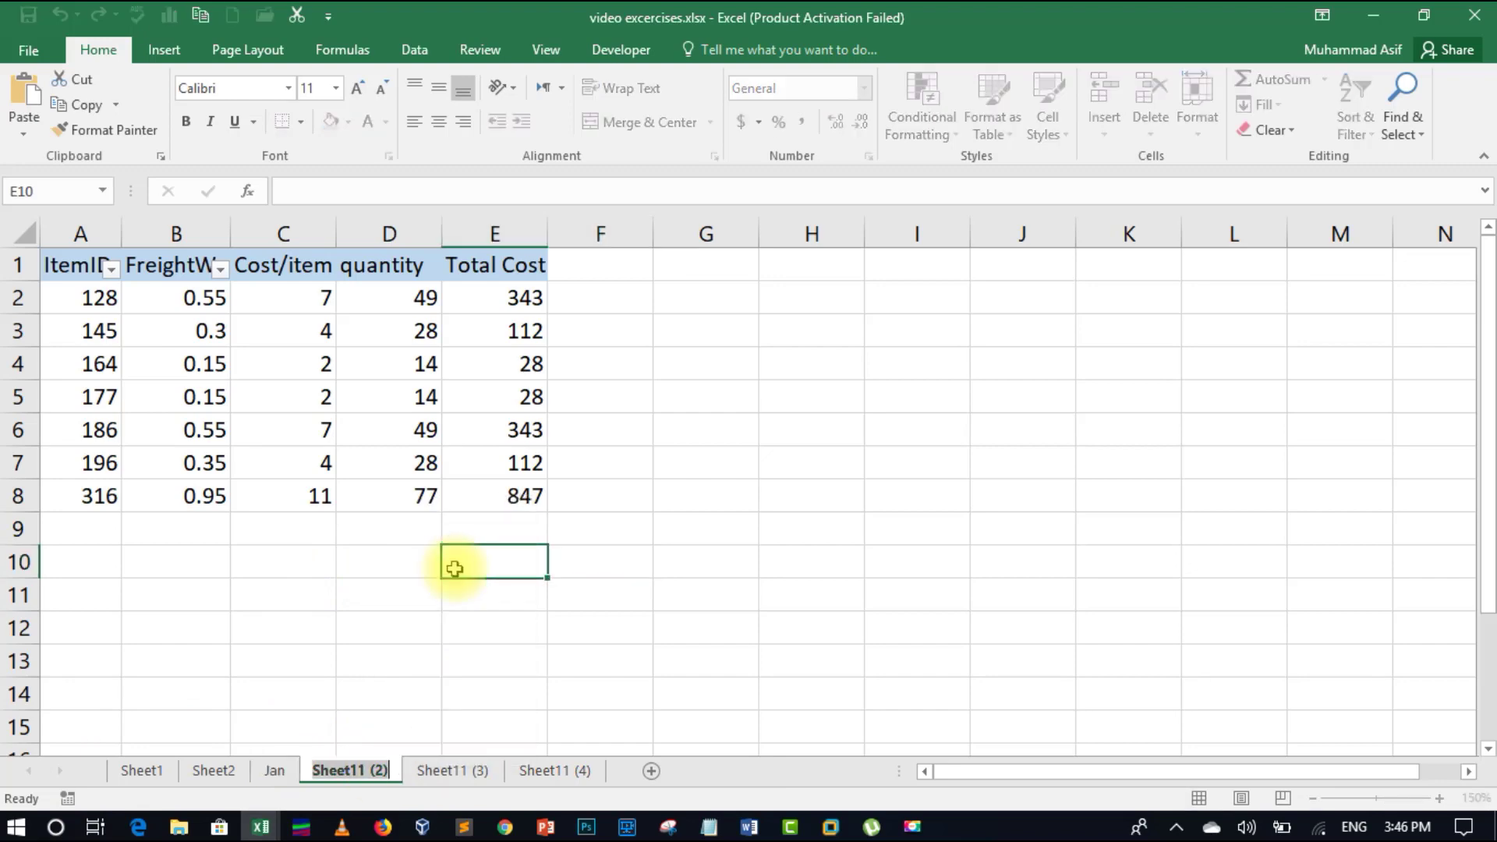
type("Feb")
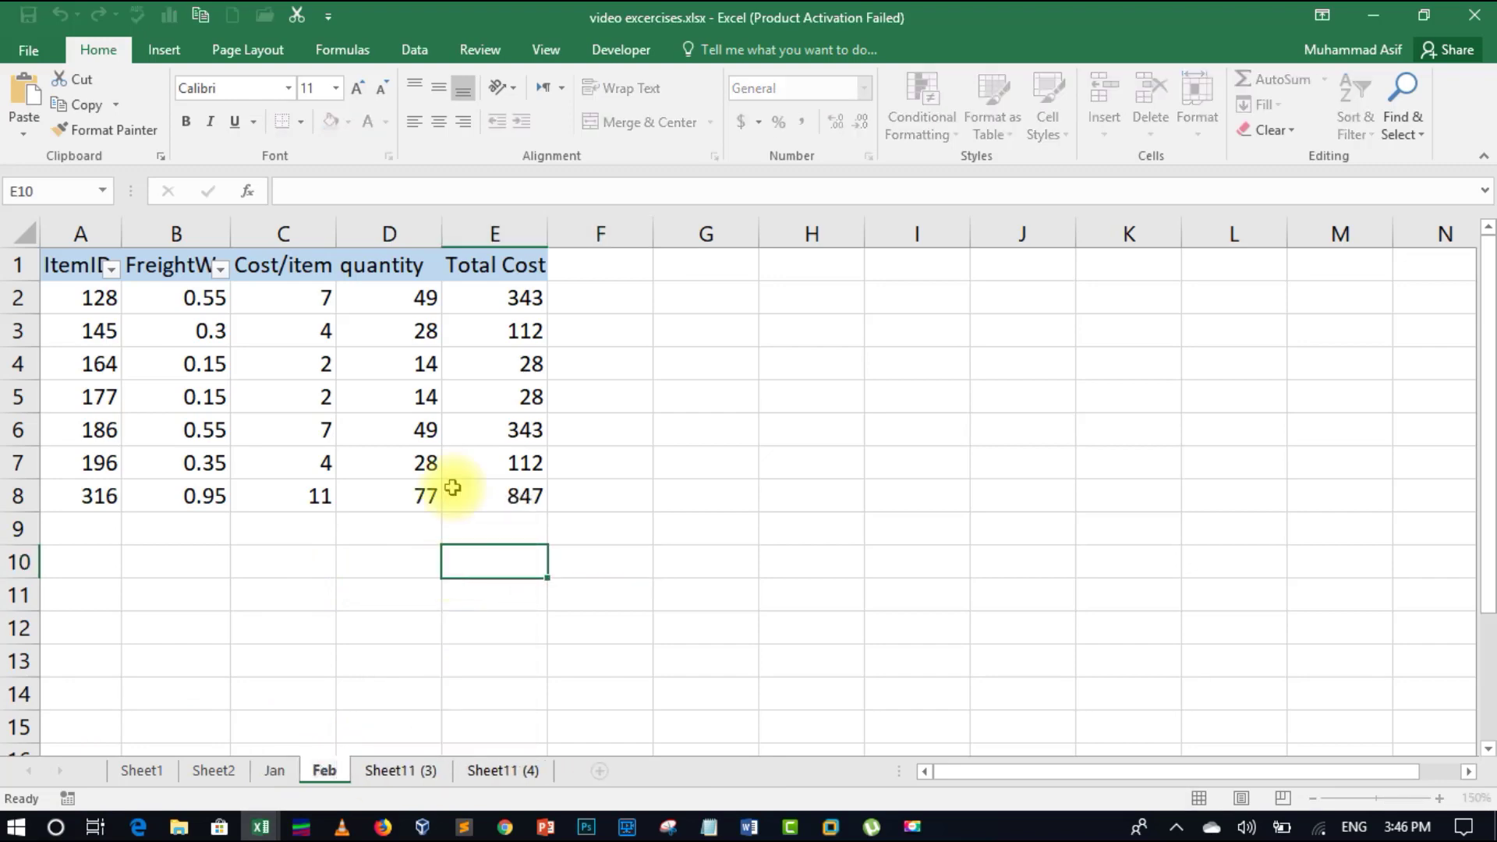
right_click(404, 781)
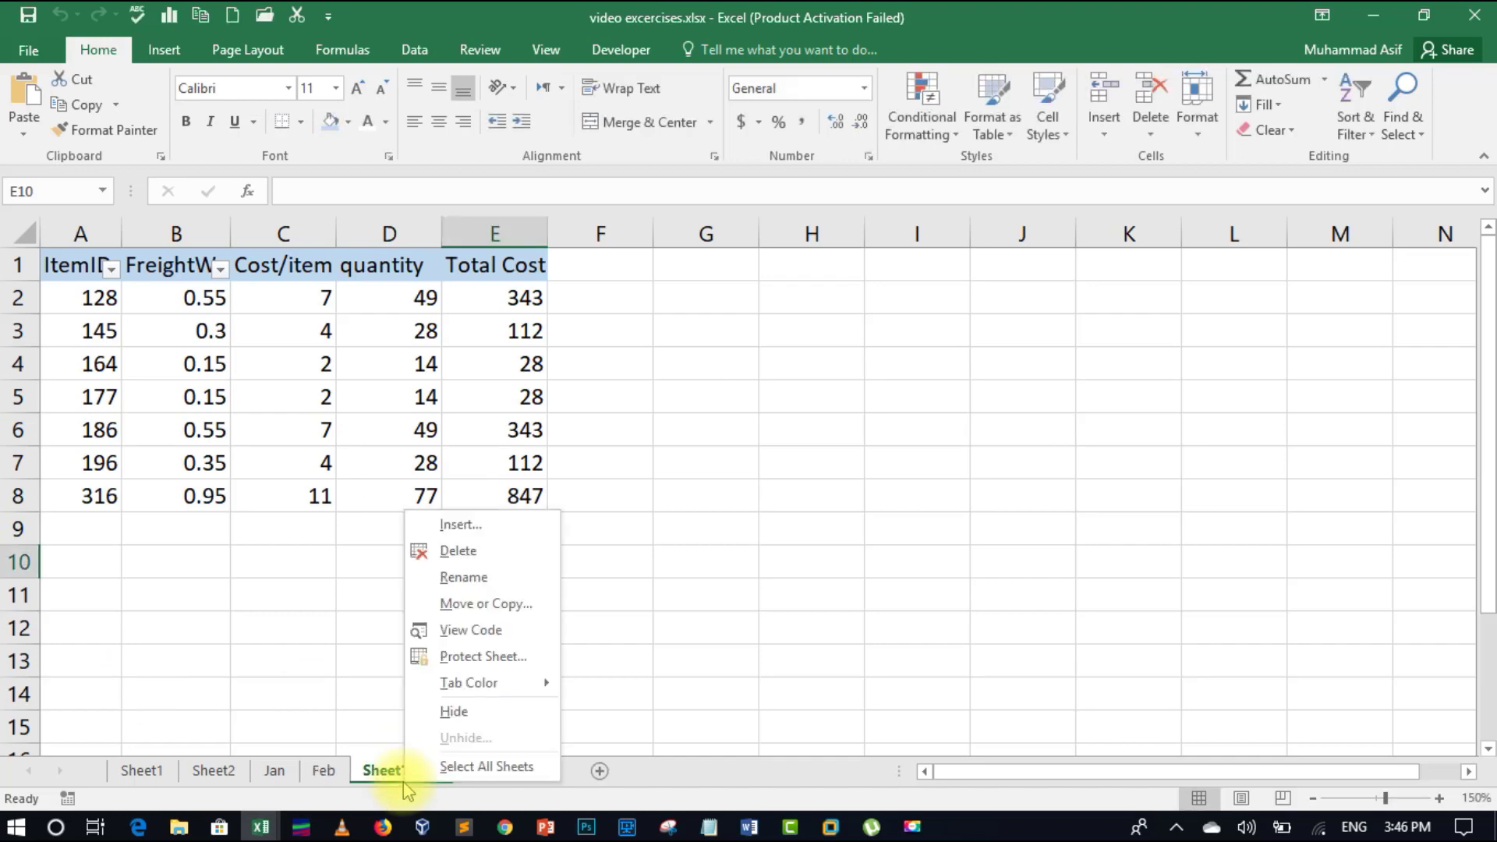
left_click(477, 577)
type("March")
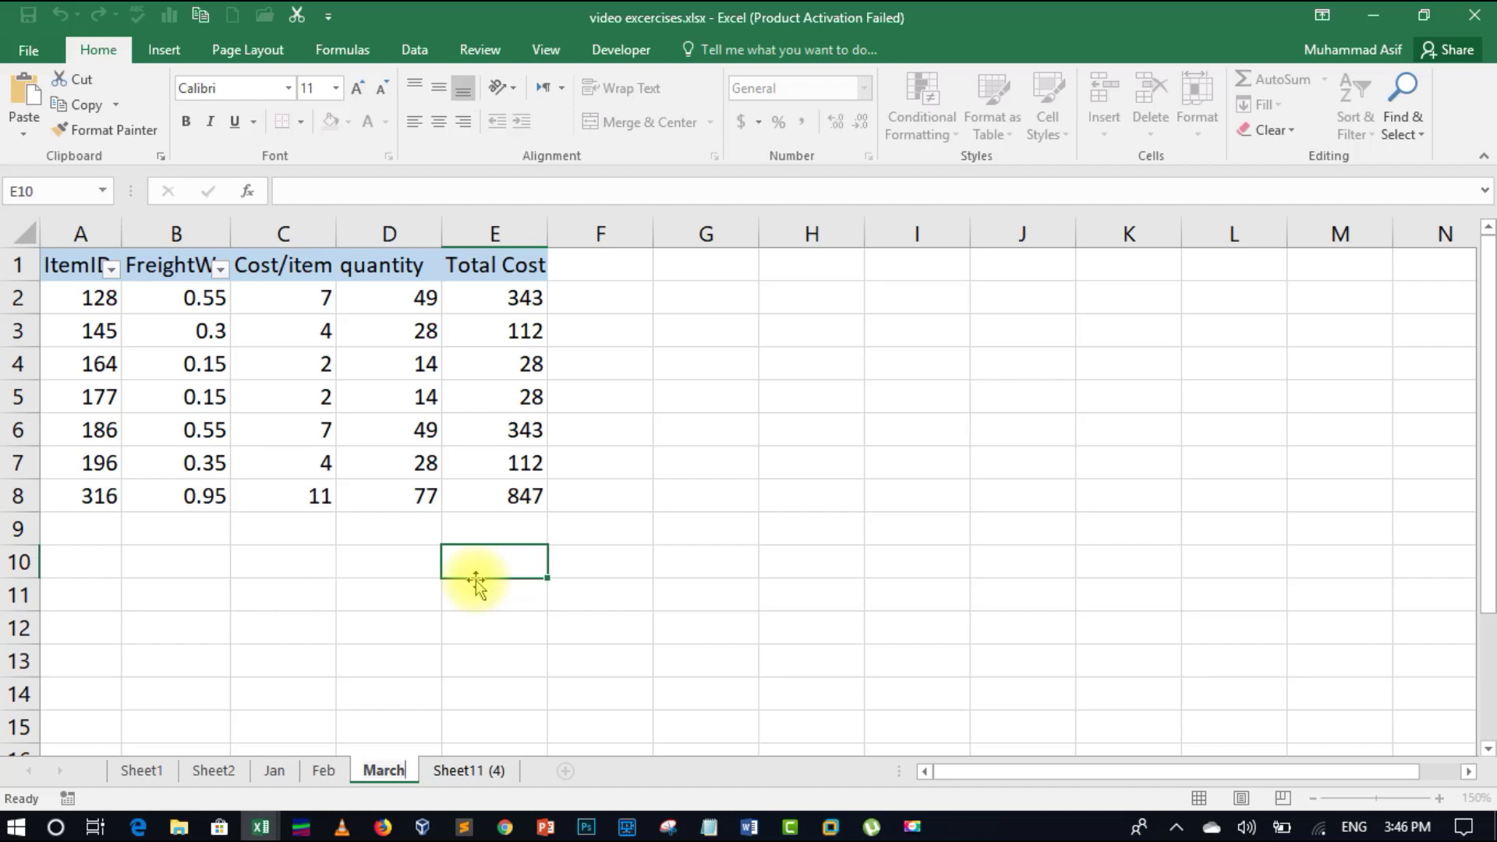
left_click(475, 581)
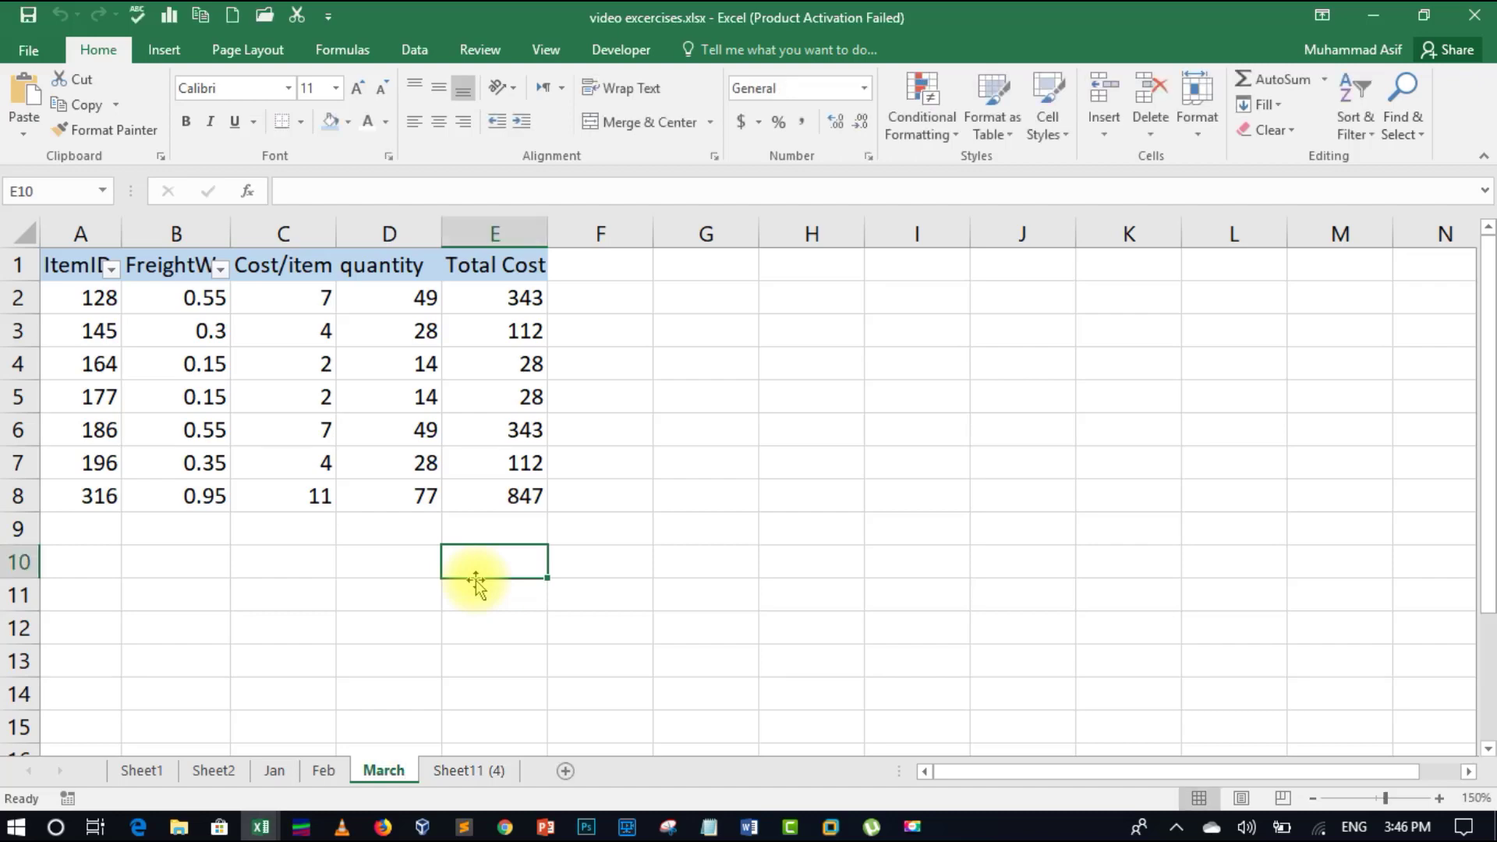
Rename Sheet11 (4) as Total.
right_click(484, 772)
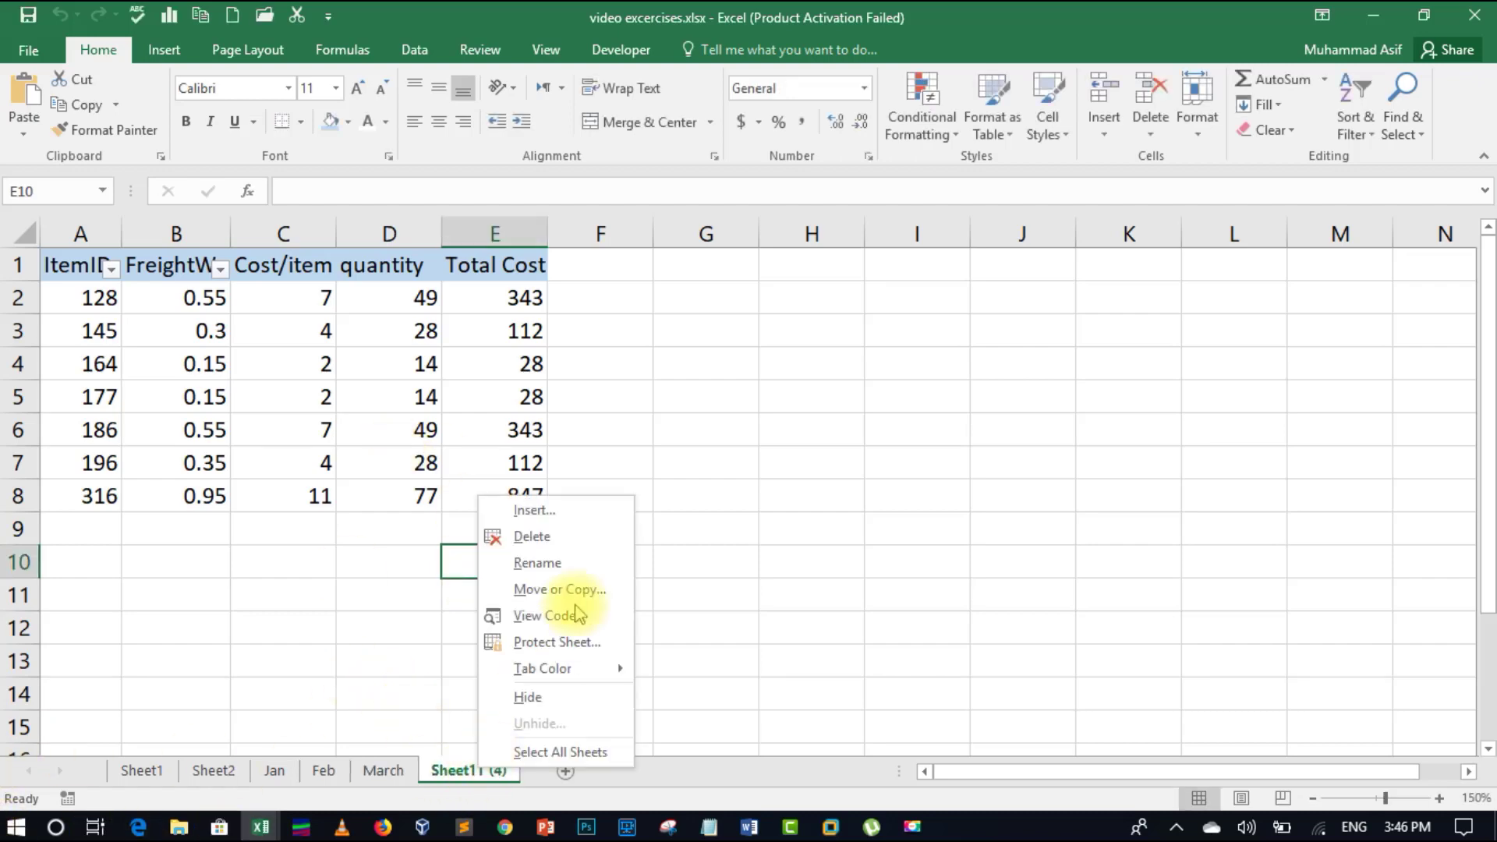
left_click(575, 561)
type("To")
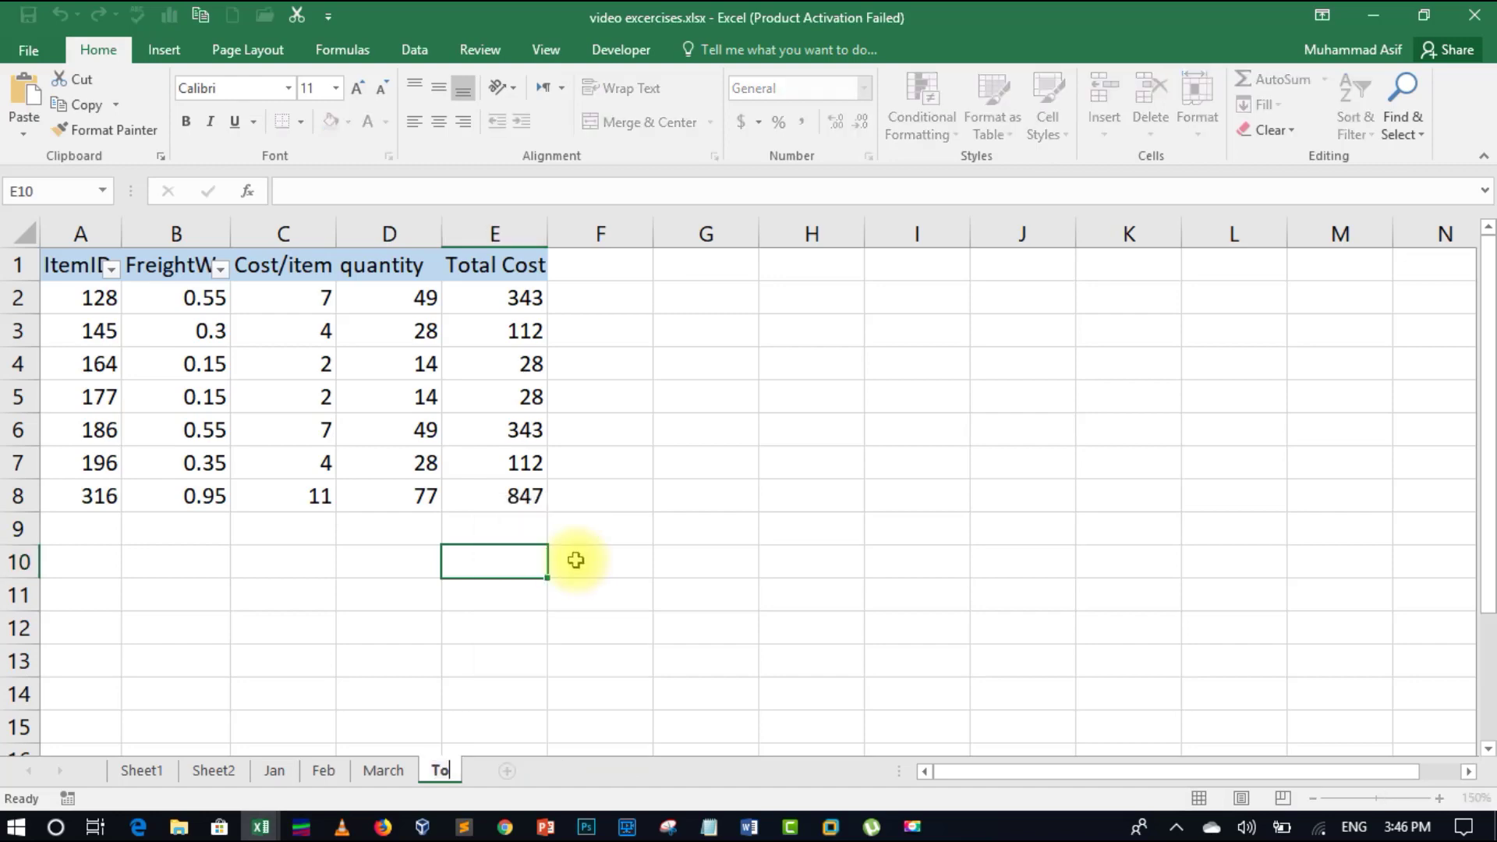
type("tal")
key("Return")
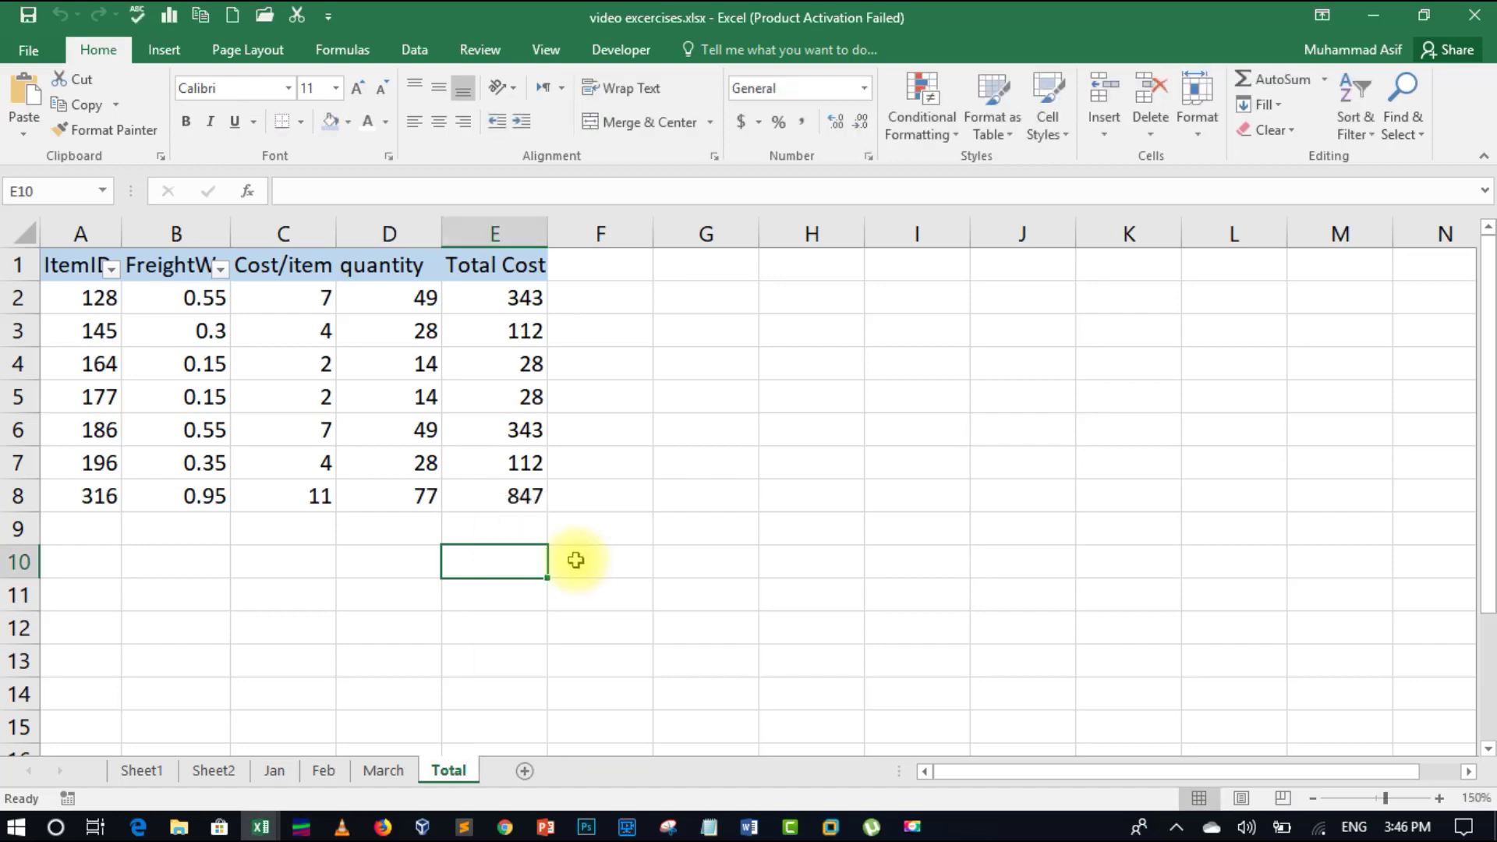
Group the Jan, Feb, March and Total sheets and insert a blank row above their header row.
left_click(274, 772)
left_click(324, 770, "ctrl")
left_click(381, 772, "ctrl")
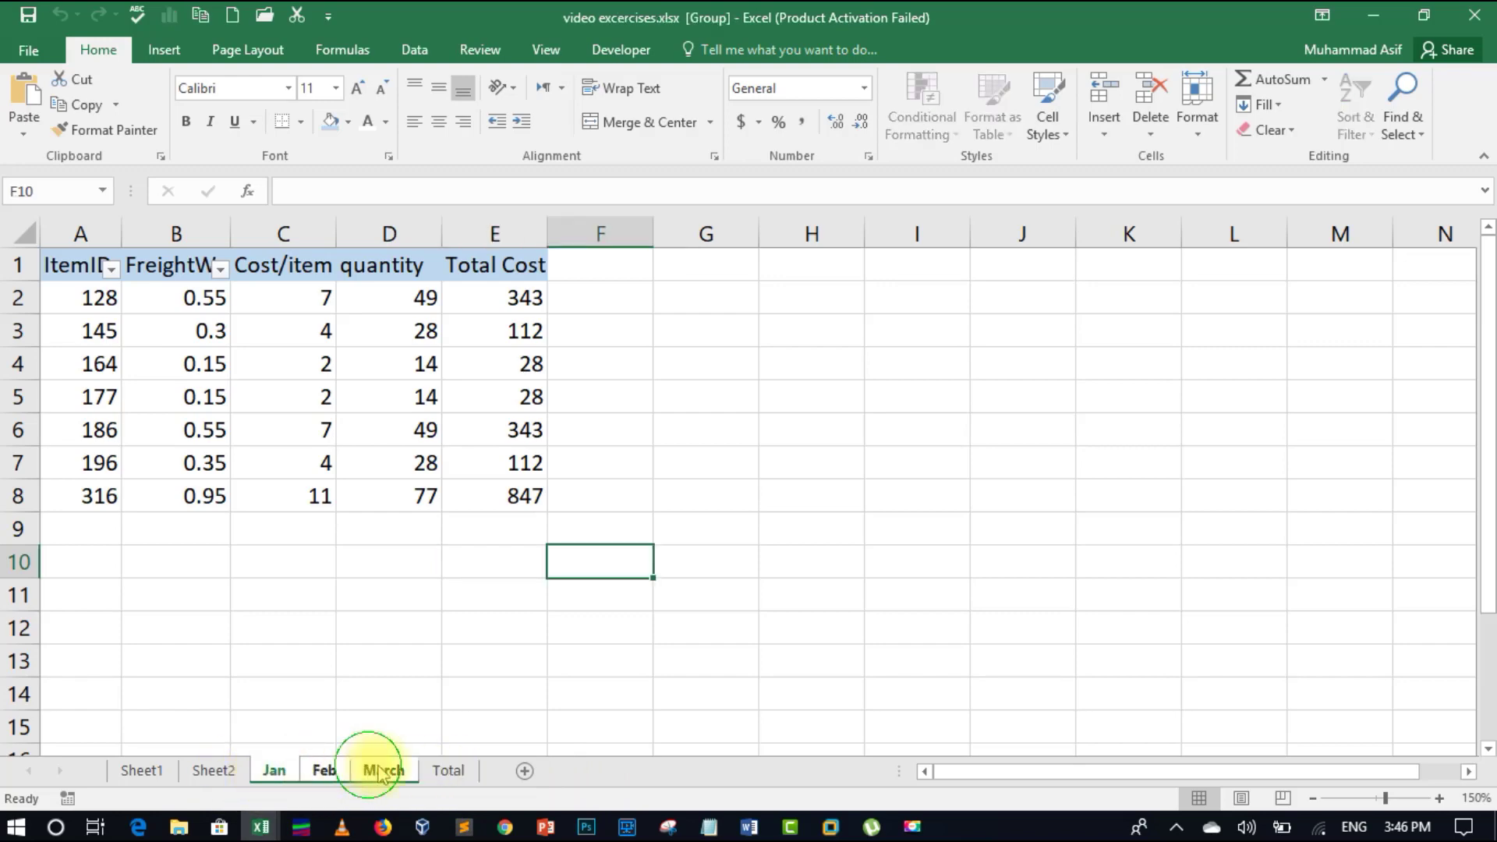
left_click(449, 770, "ctrl")
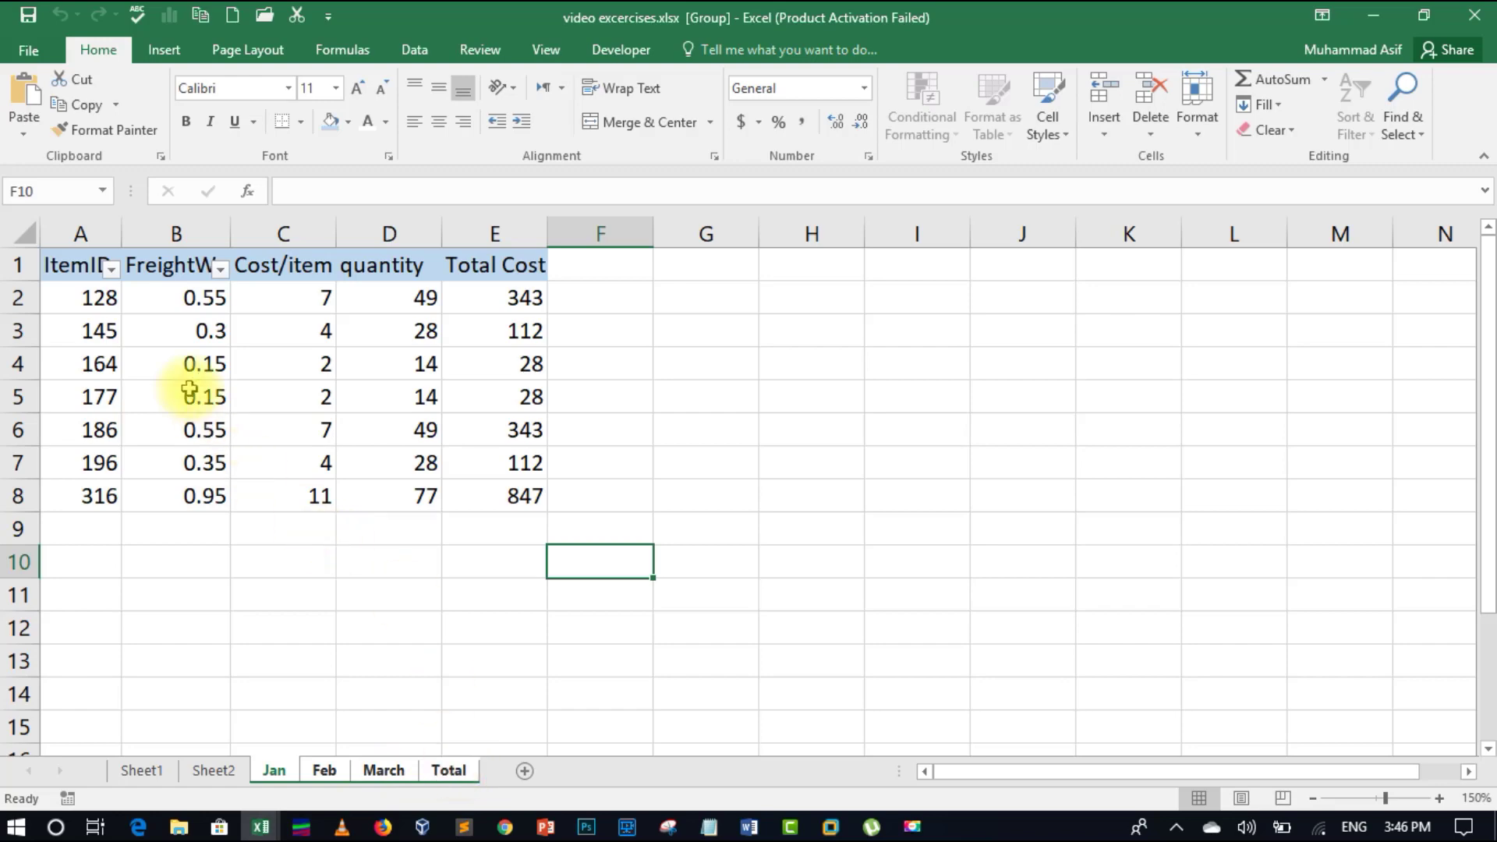
left_click(17, 266)
right_click(17, 267)
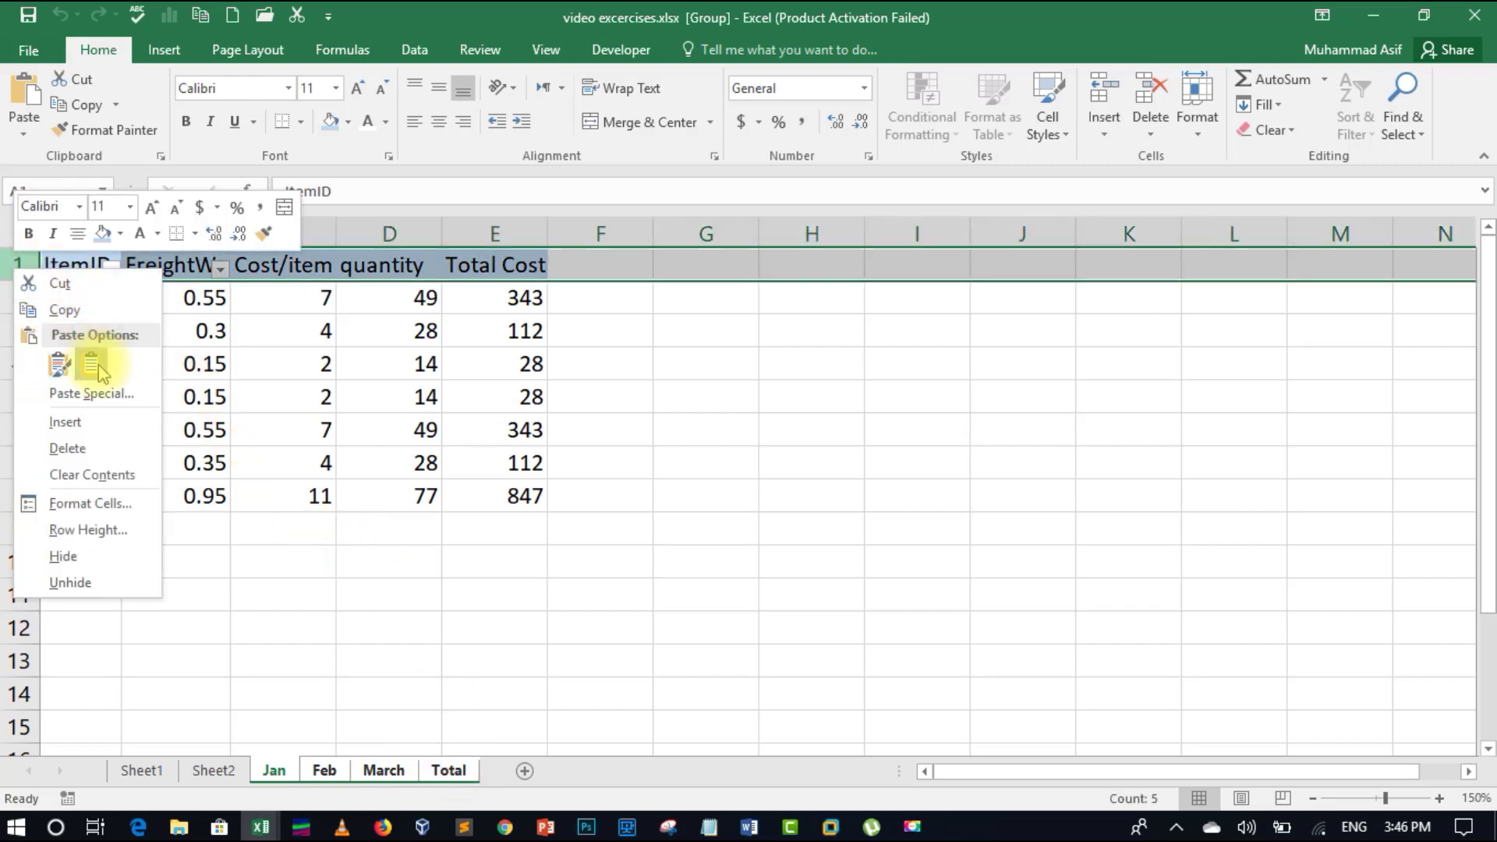
left_click(93, 424)
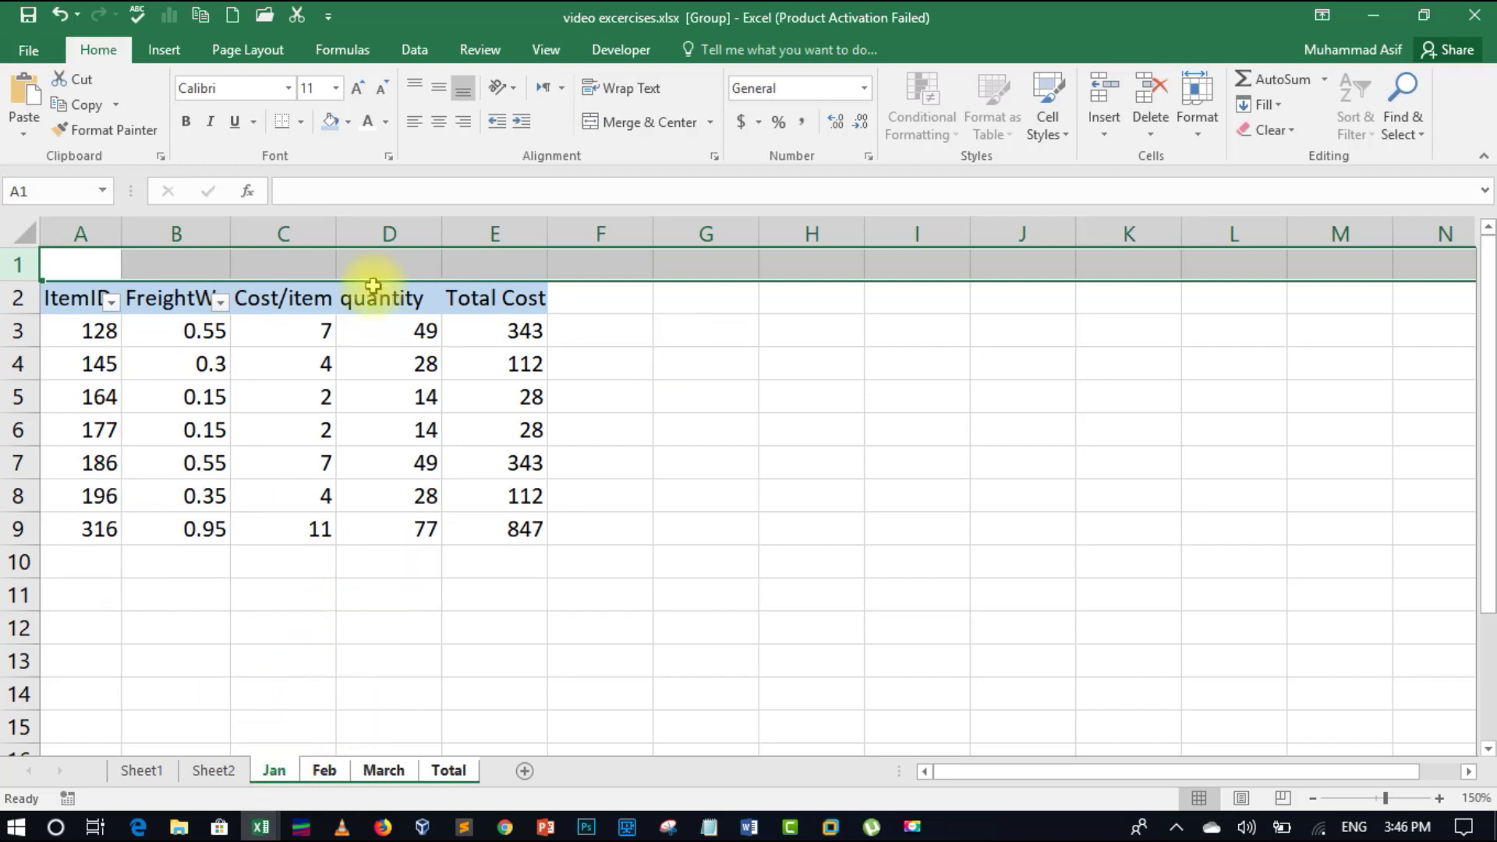
Enter the title "Sale Report" in cell C1 of the grouped sheets and ungroup them.
left_click(283, 256)
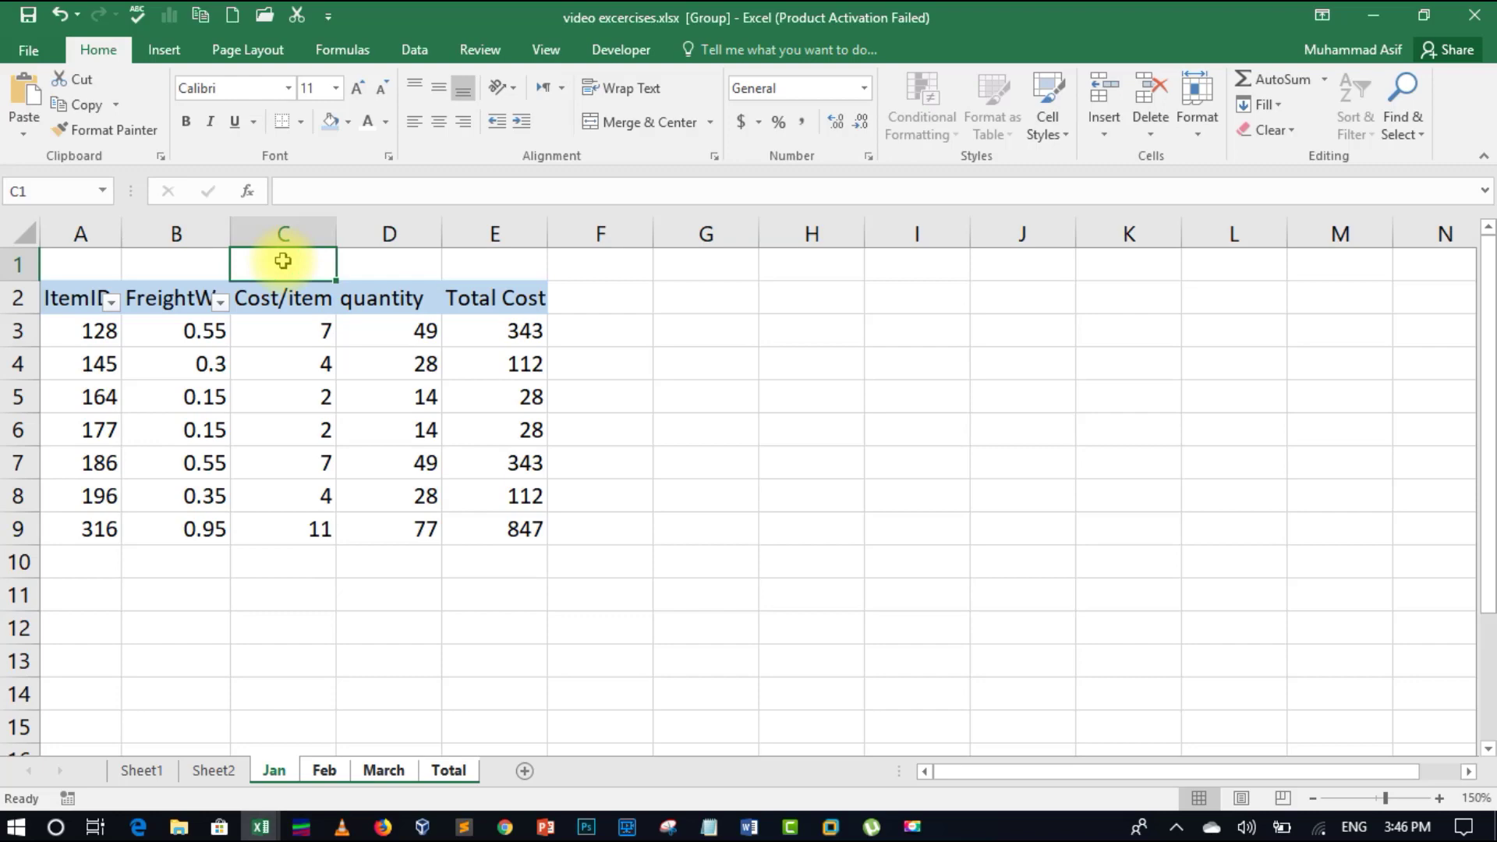
type("Sal")
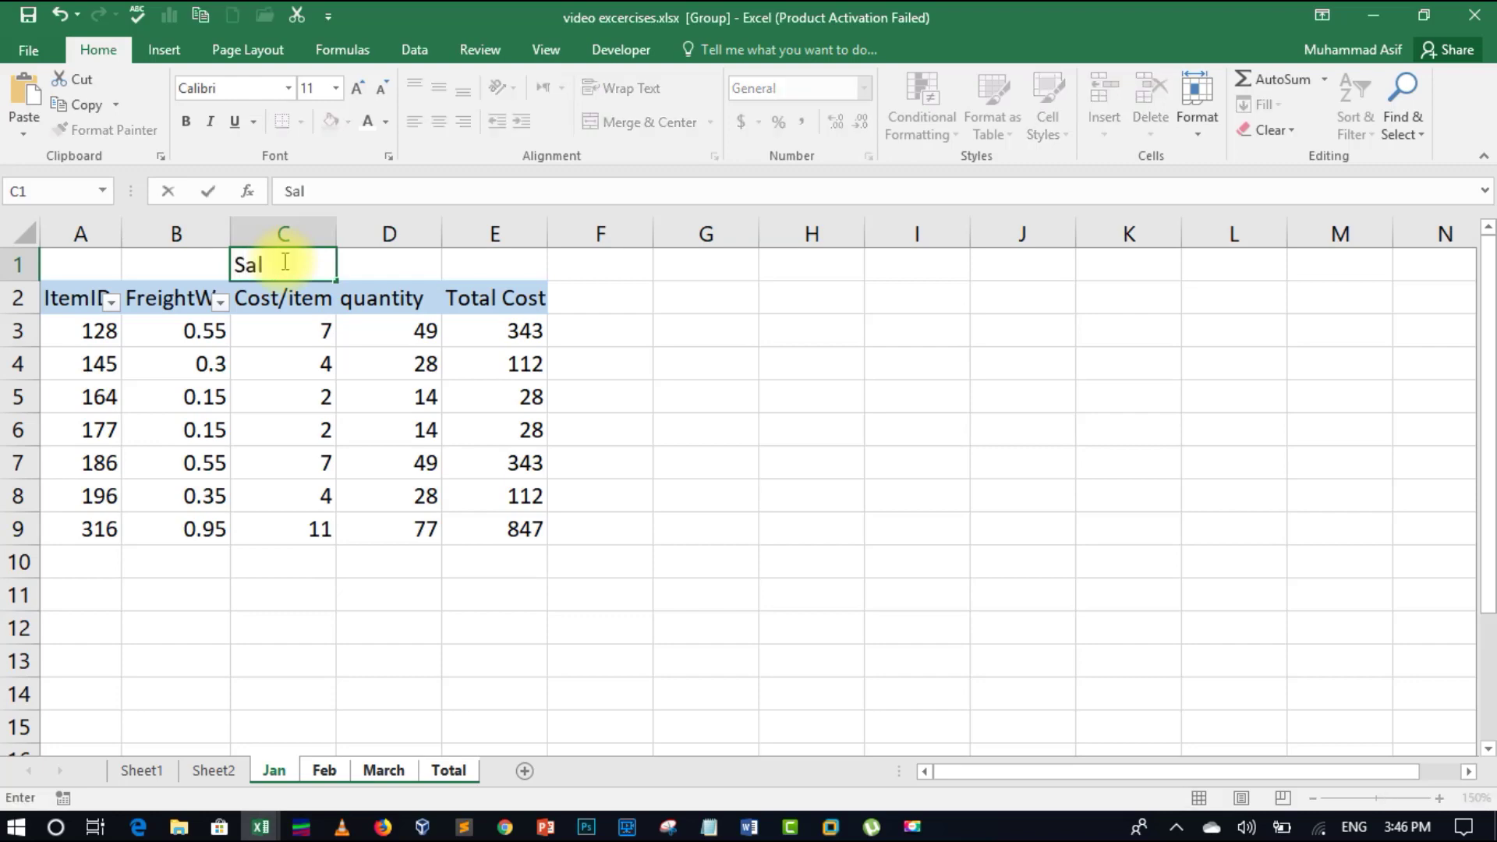
type("e Rep")
type("ort")
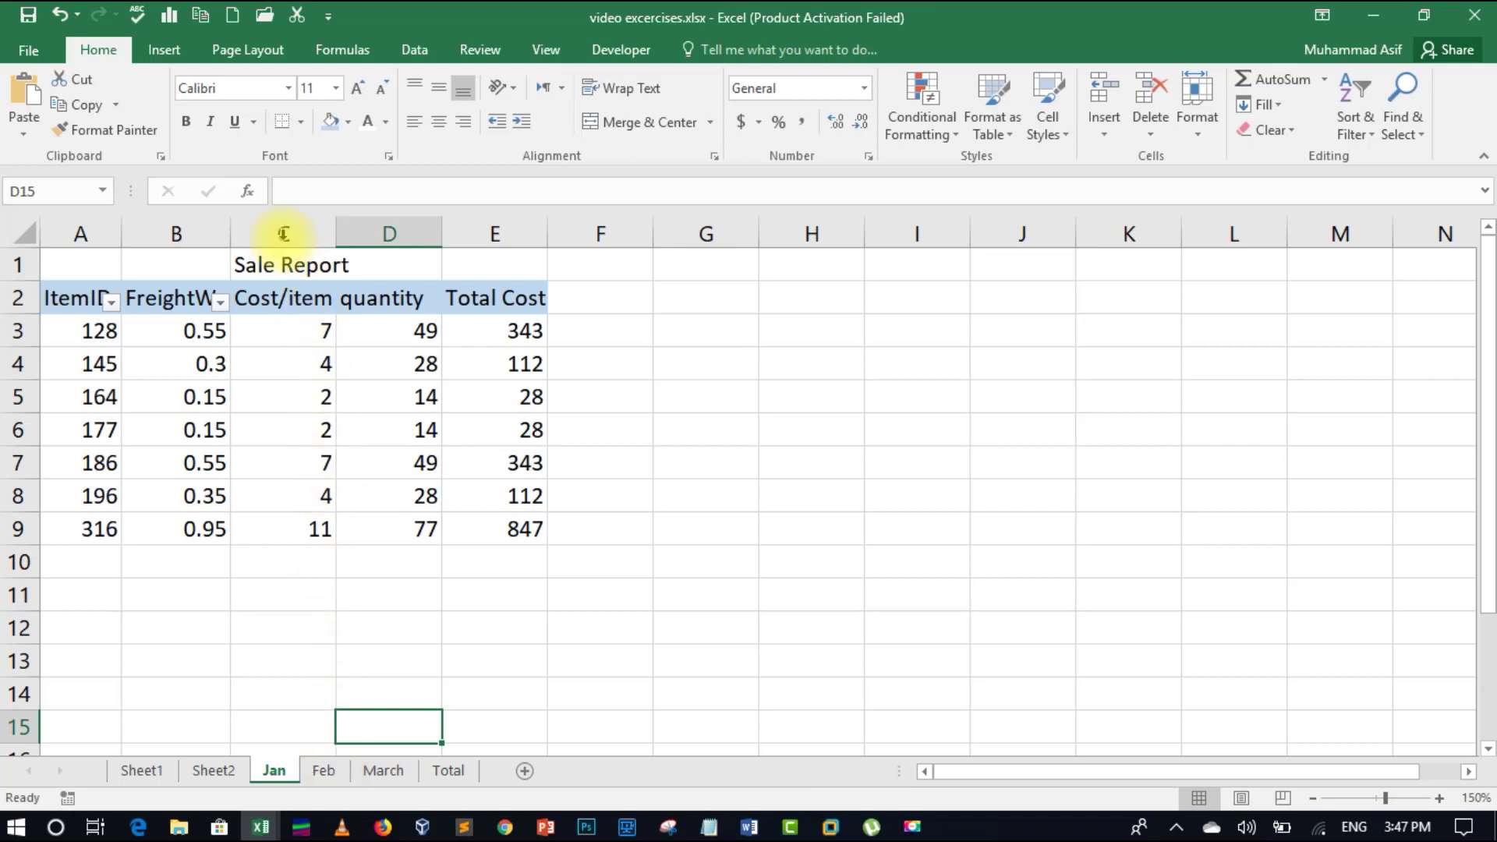
Check the title on the Feb and March sheets and replace the Total sheet's C1 title with "Total".
left_click(324, 772)
left_click(383, 770)
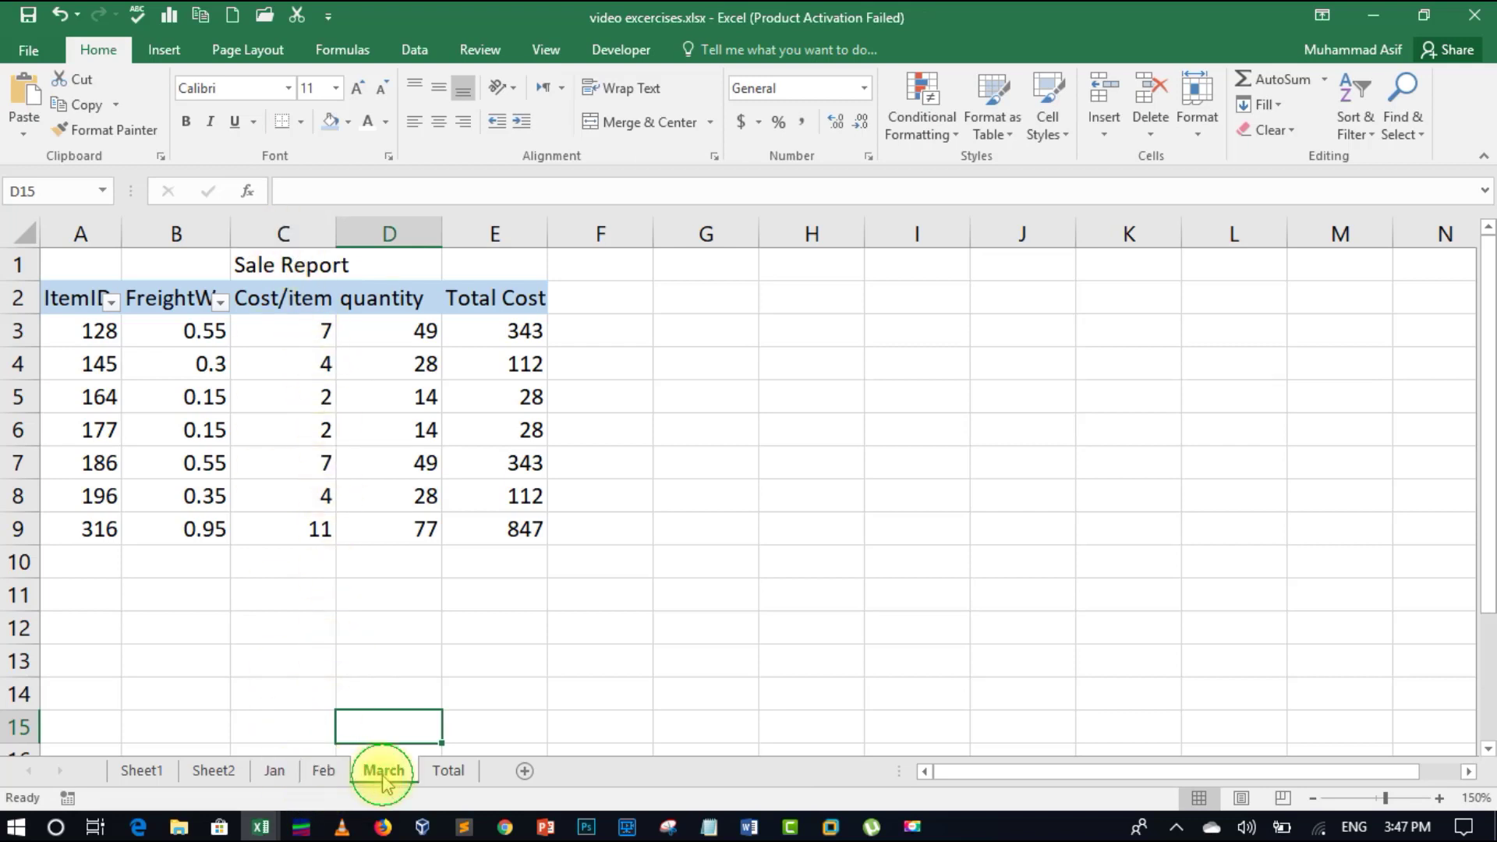
left_click(450, 772)
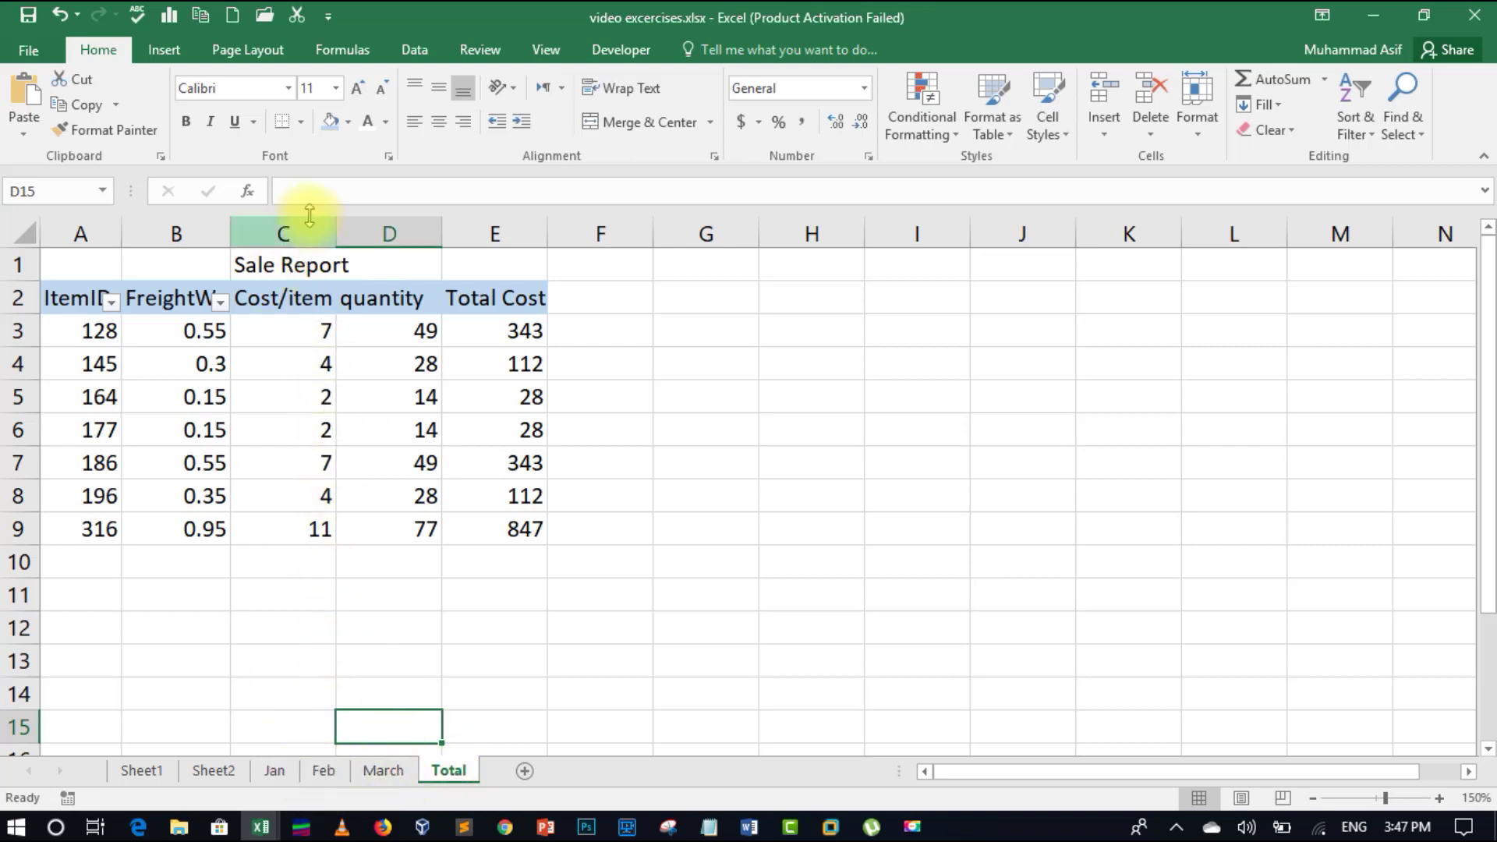
left_click(293, 267)
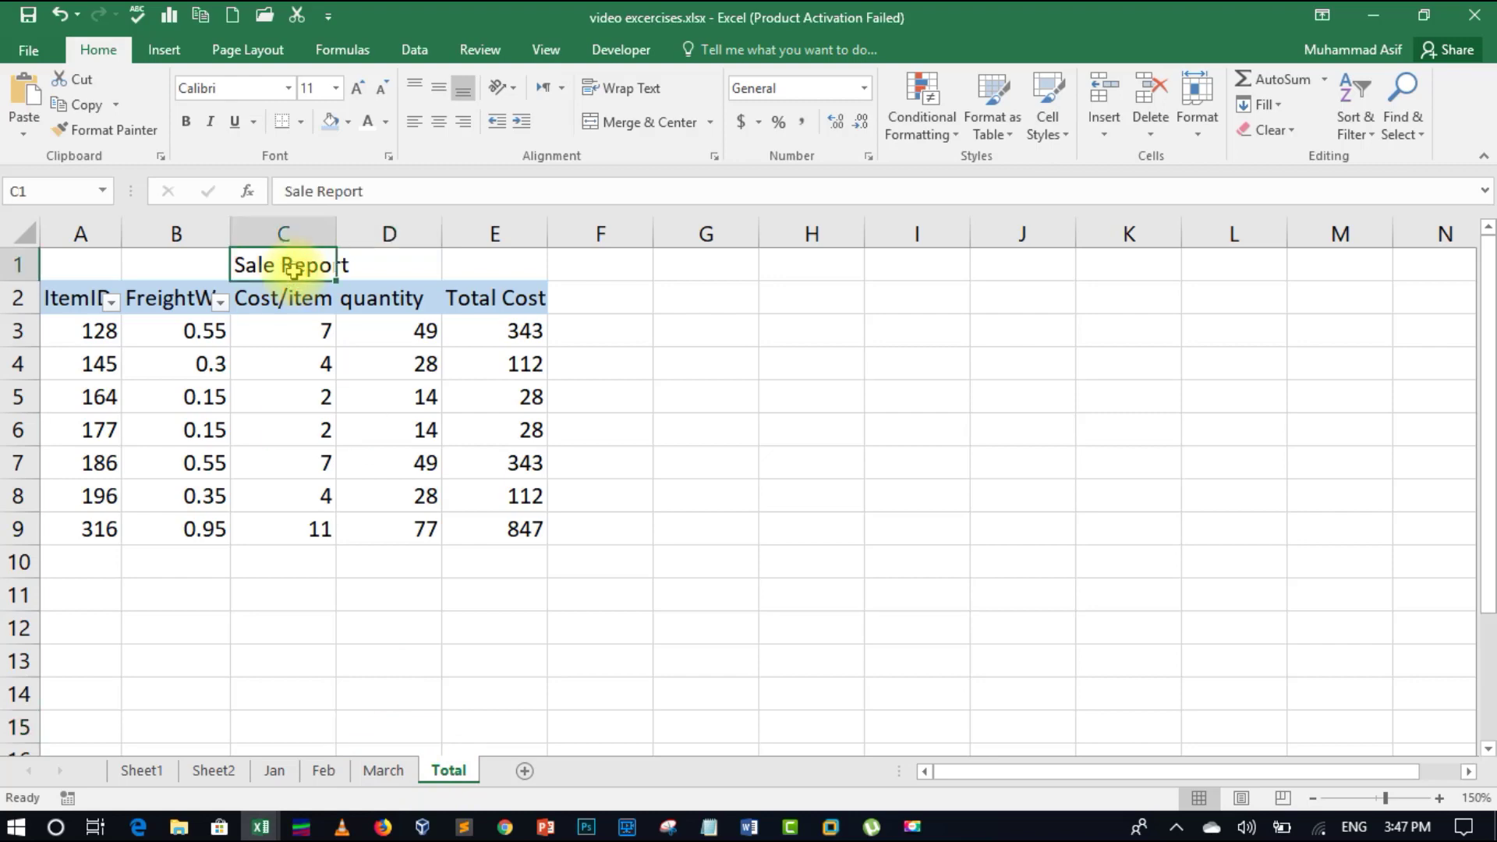
type("Total")
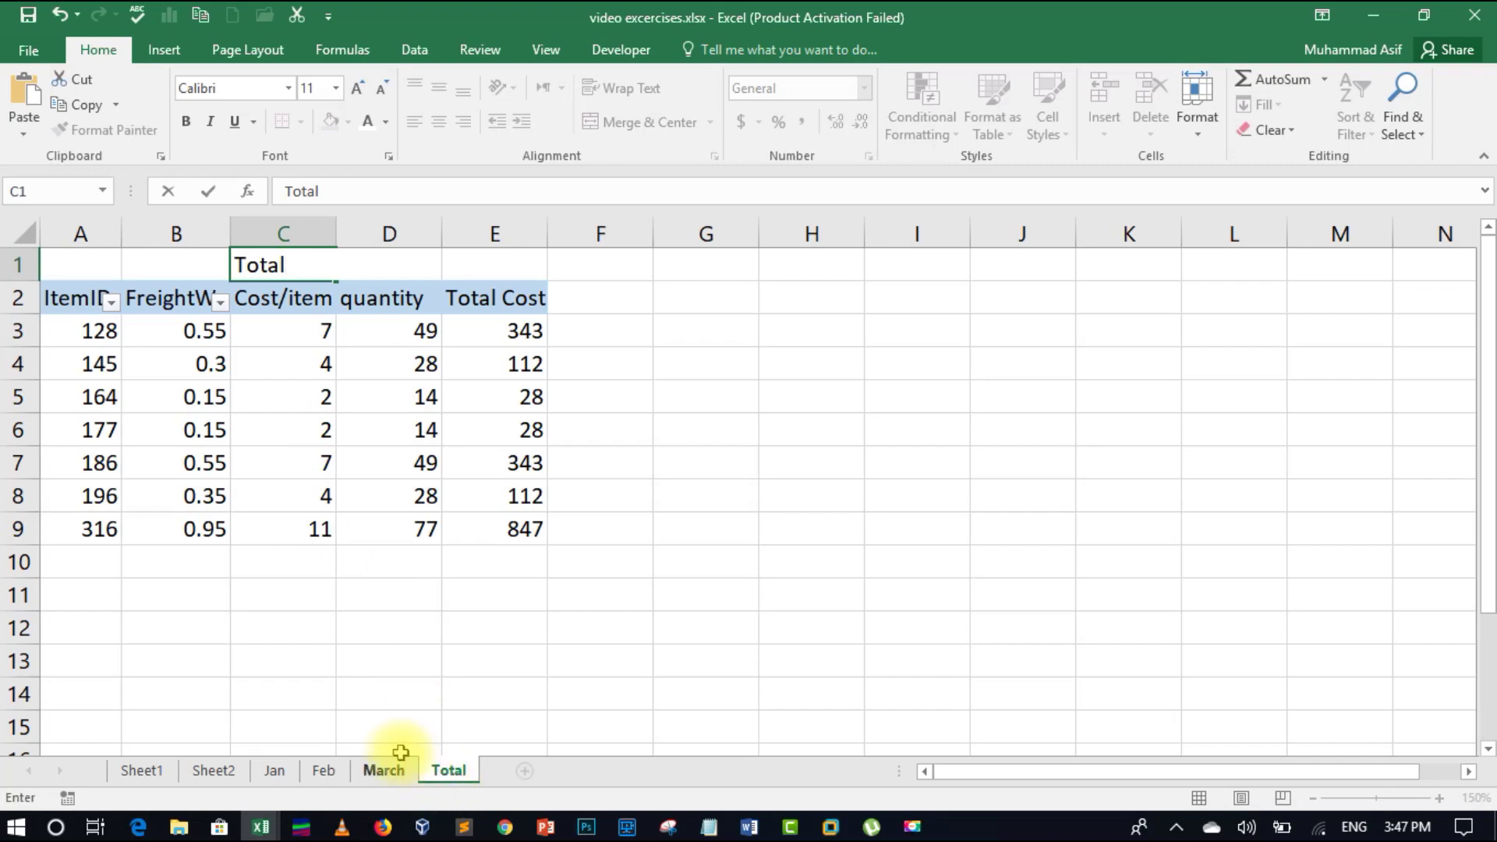
Extend the title in cell C1 of the Total sheet to read "Total Sale".
left_click(376, 772)
left_click(319, 770)
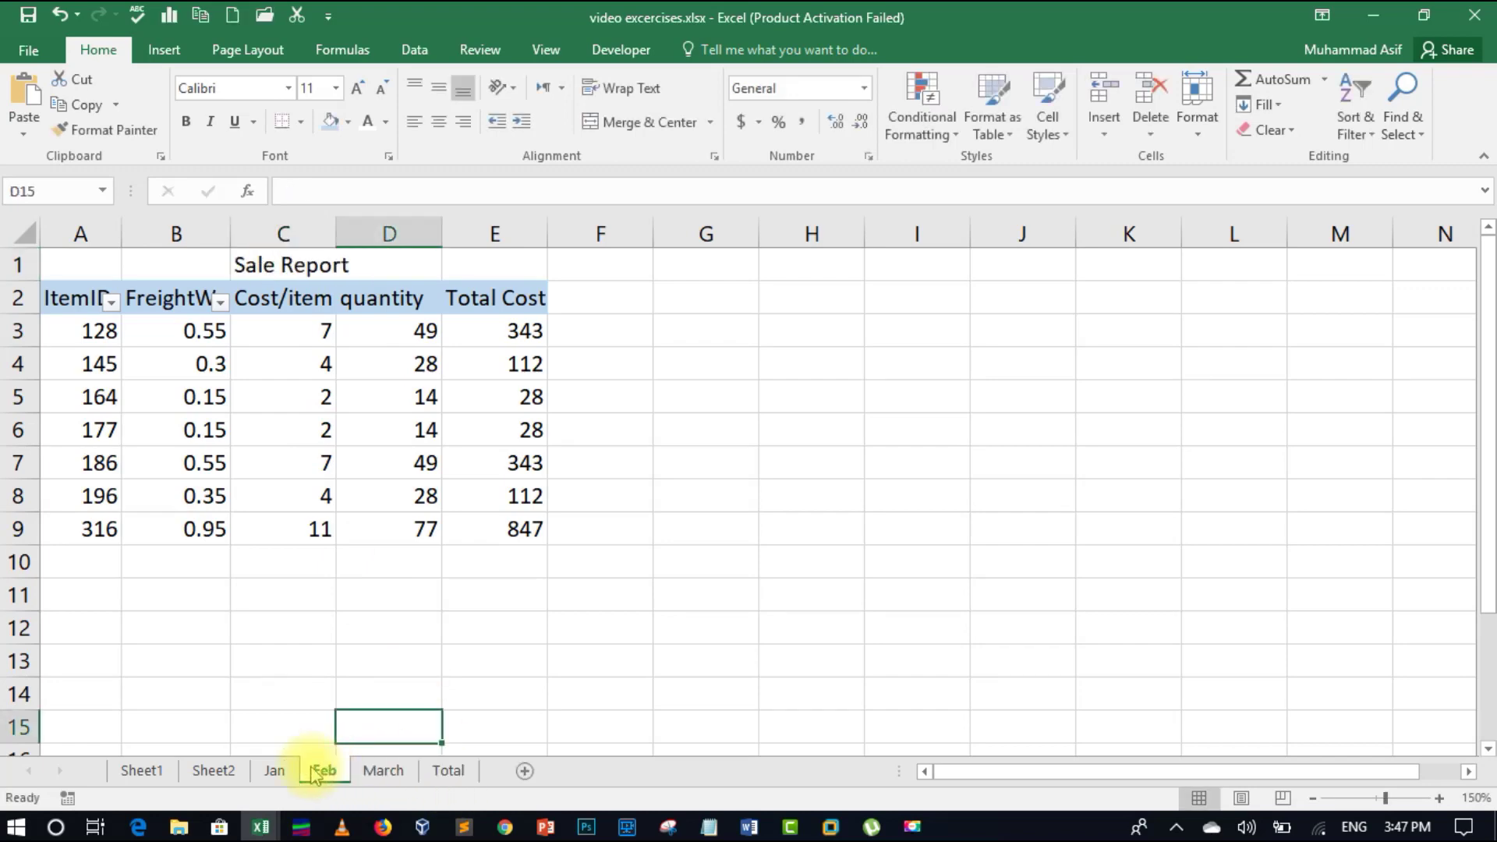
left_click(446, 771)
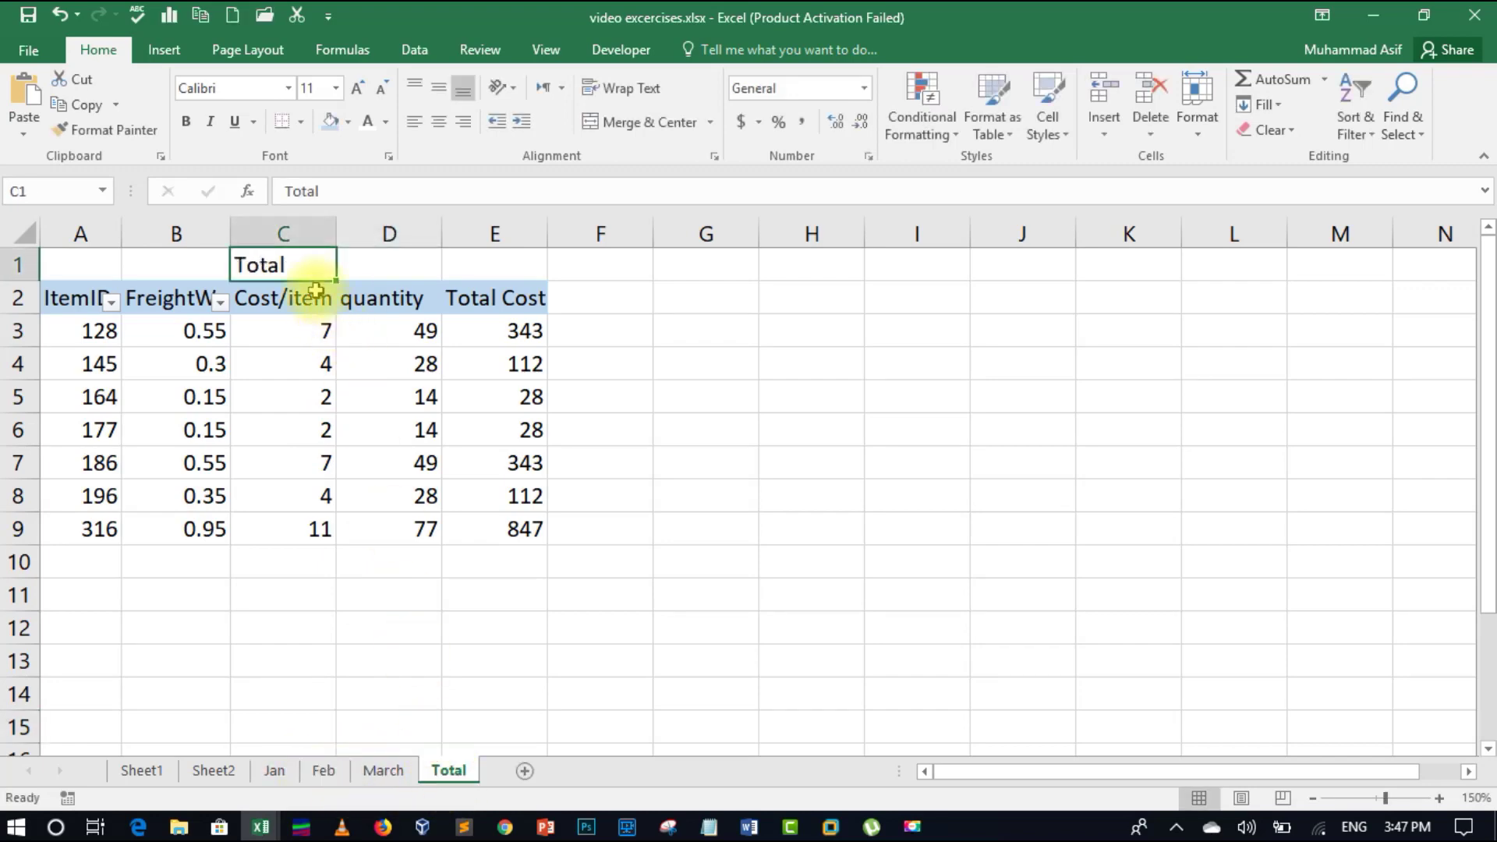
double_click(305, 257)
type("Sale")
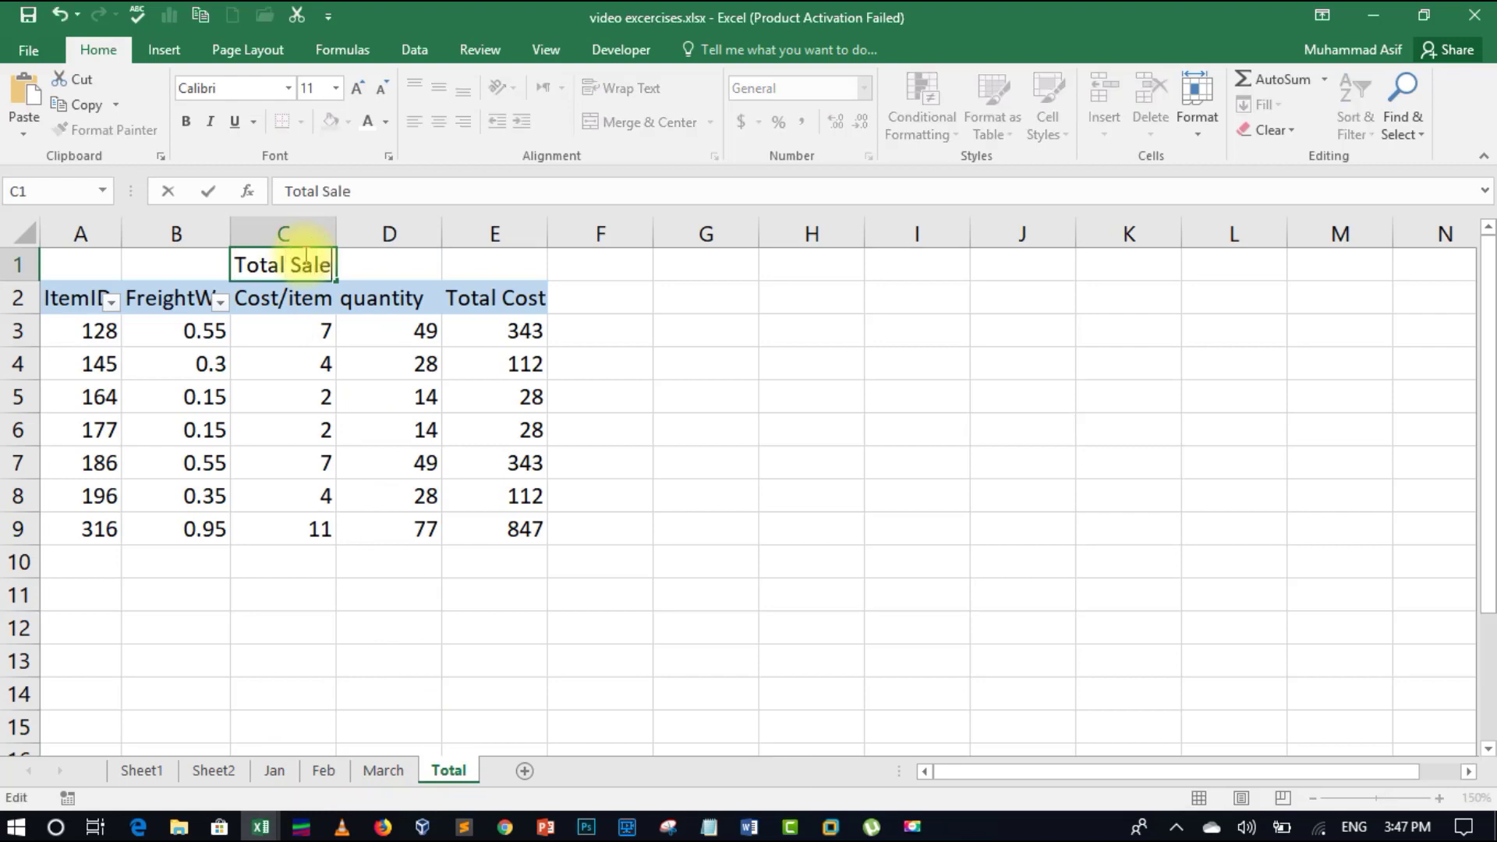
key("Return")
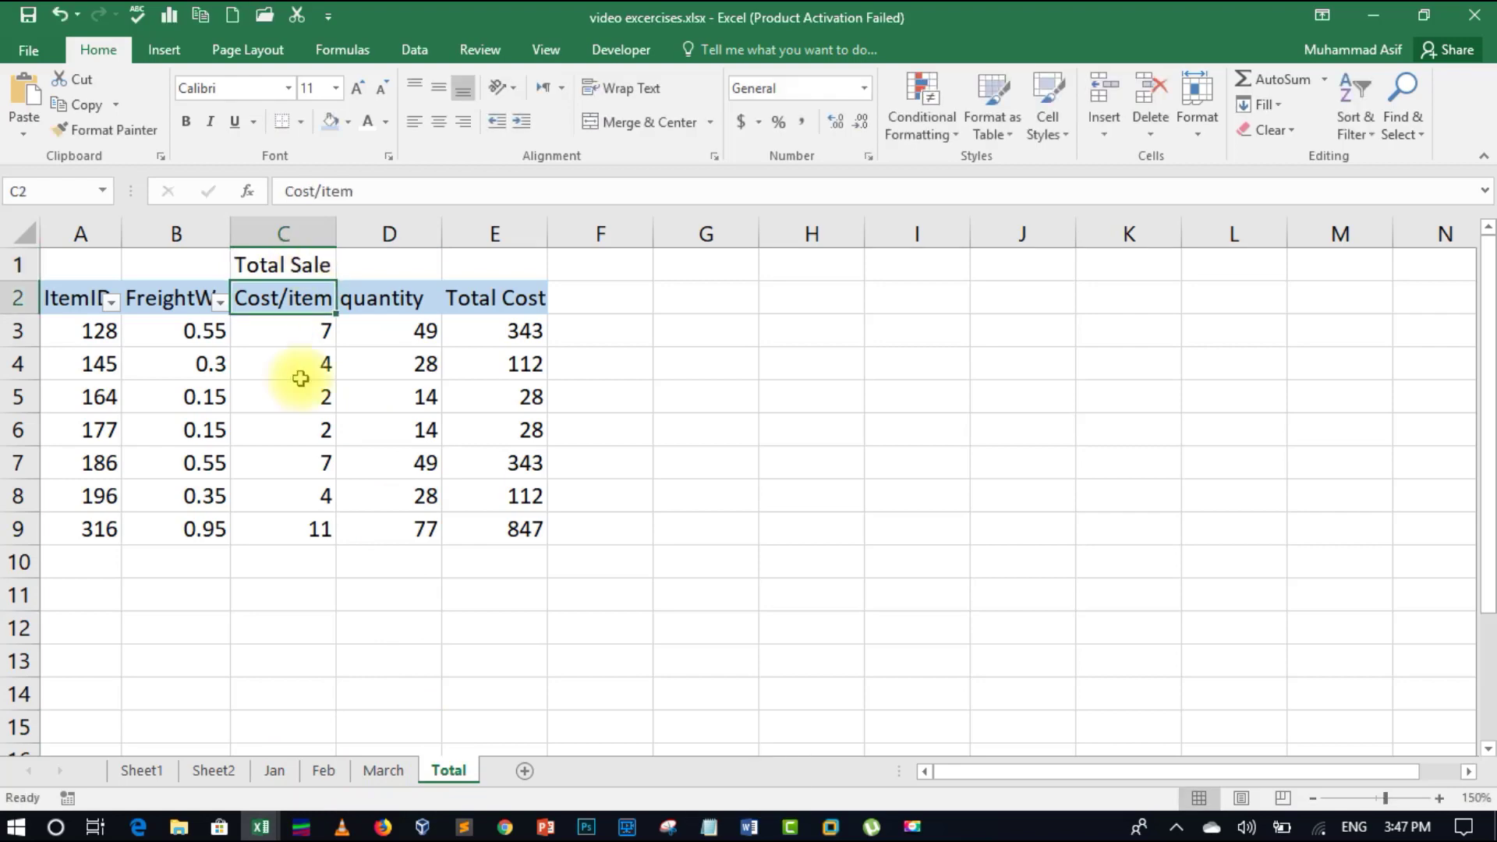
Review the Jan, Feb, March and Total sheets to compare their titles and data layout.
left_click(281, 771)
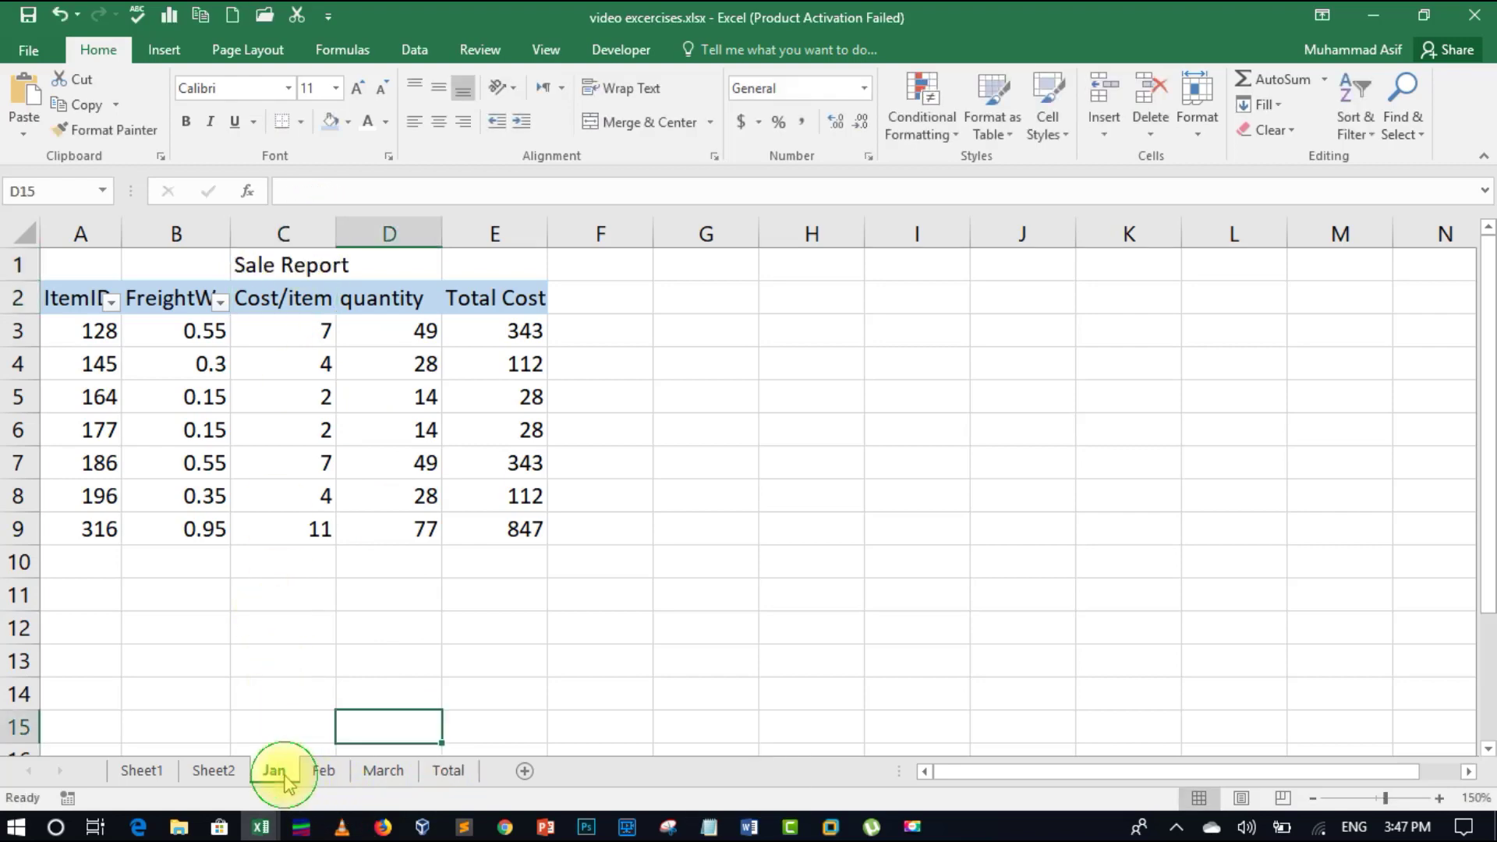
left_click(326, 774)
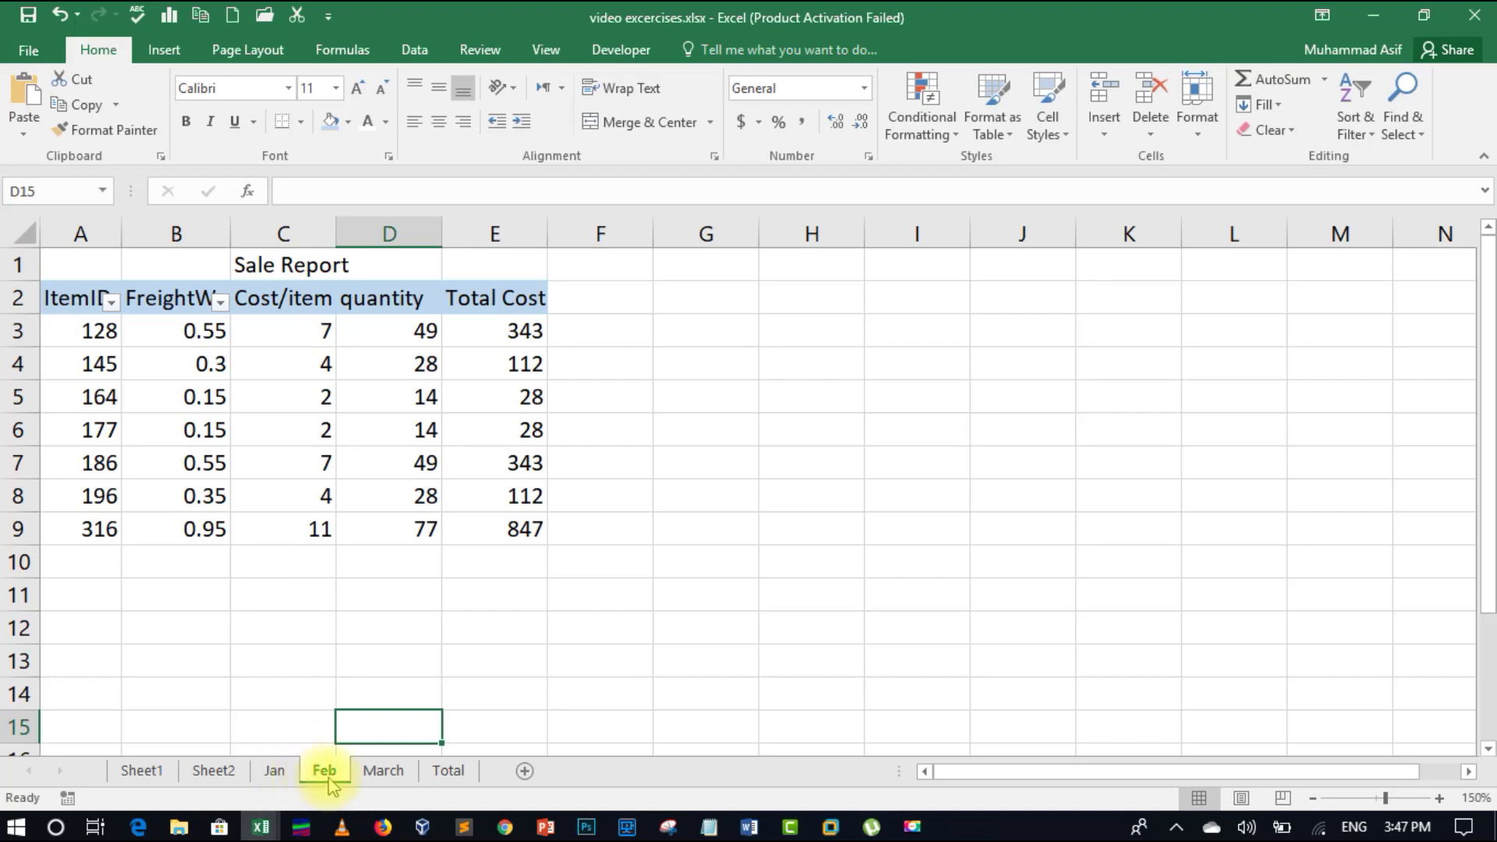
left_click(405, 774)
left_click(450, 773)
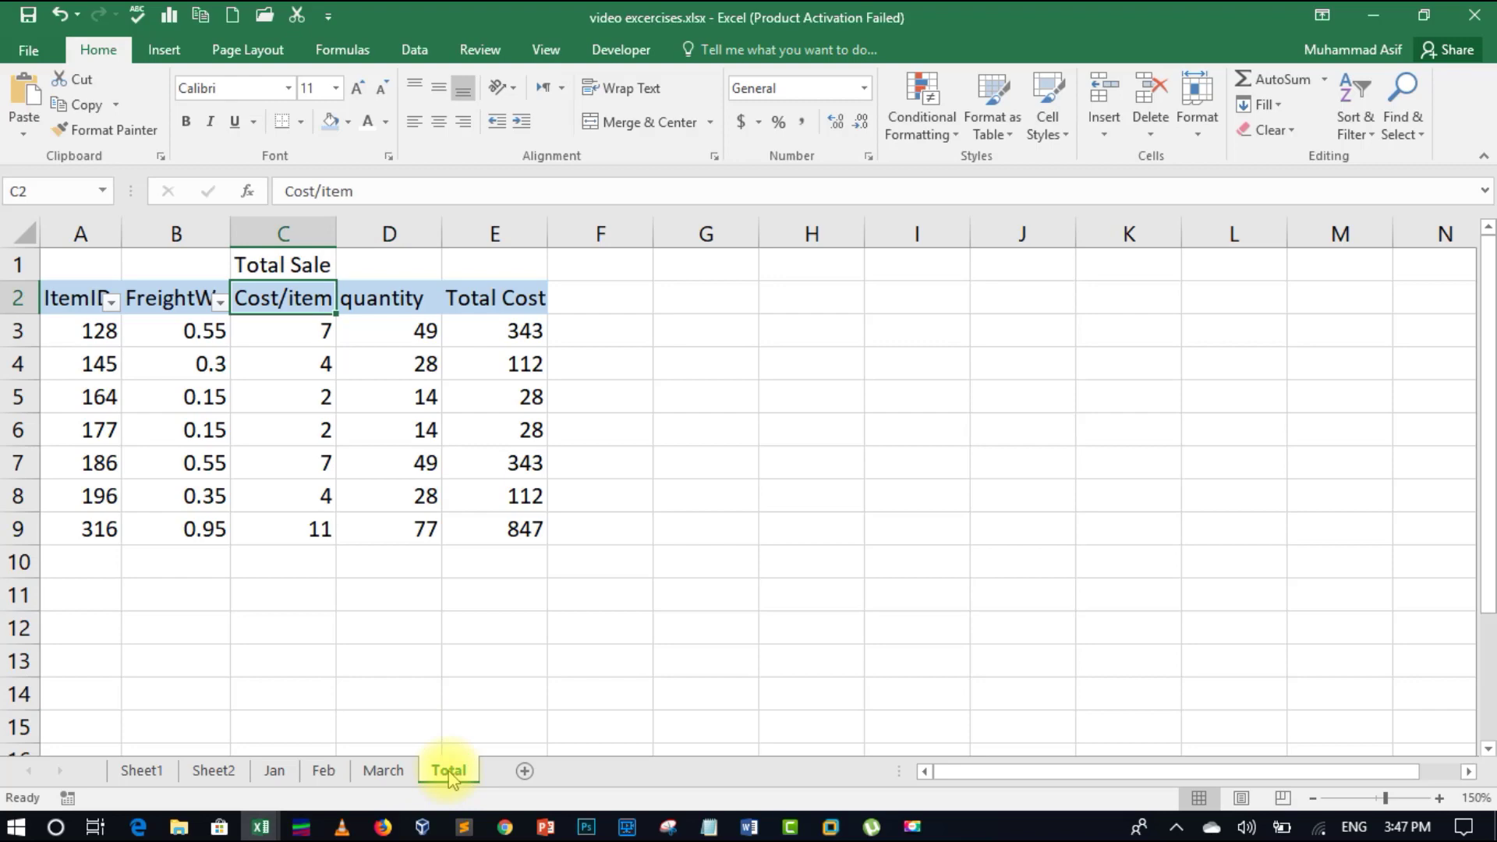
left_click(281, 770)
left_click(323, 770)
left_click(376, 772)
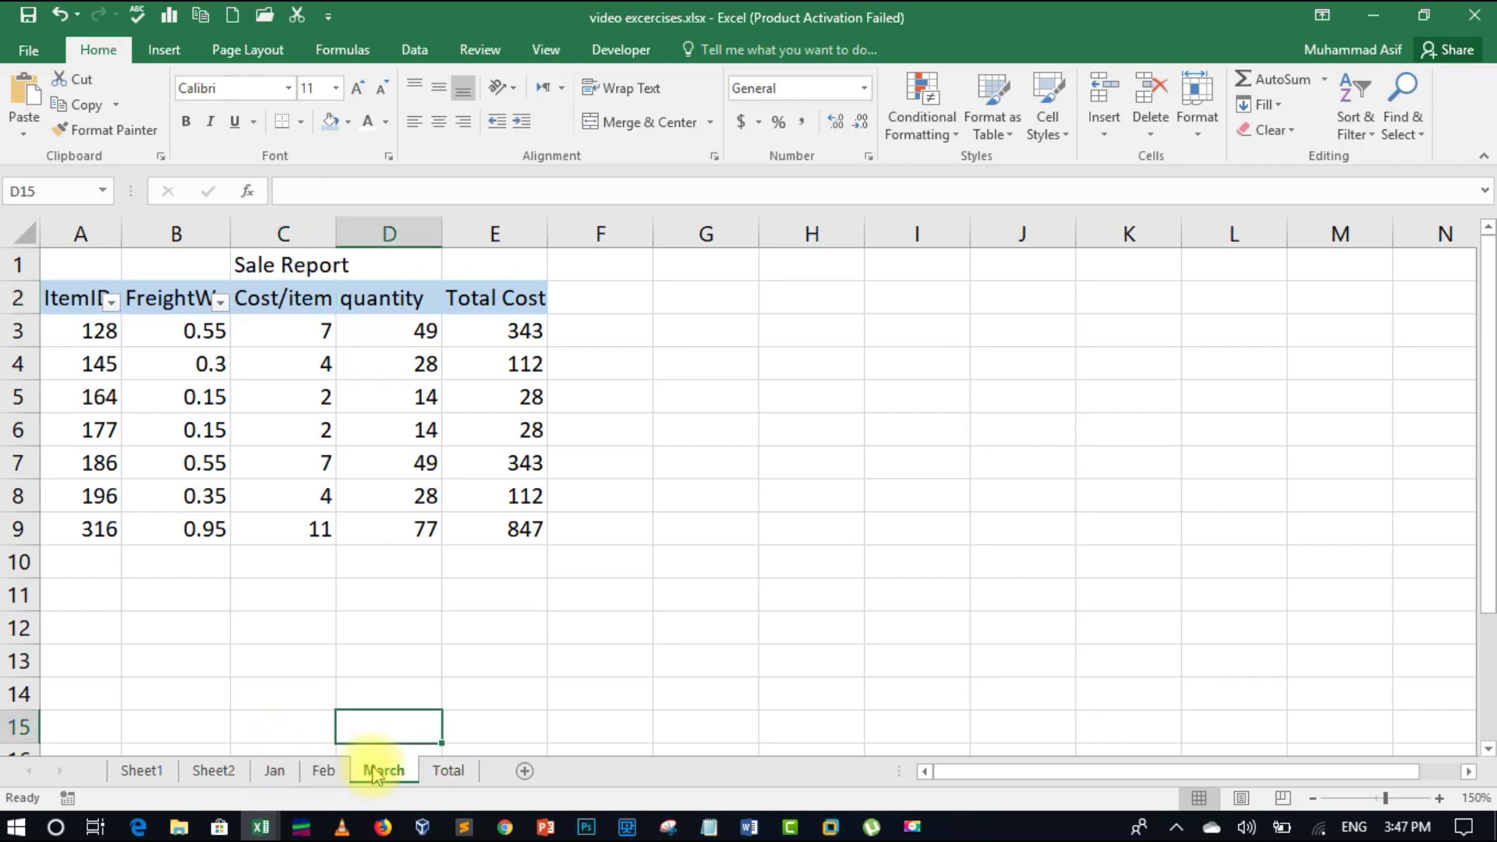
Replace the formula in cell E3 of the Total sheet with =SUM(Jan:March!E3) to add the three monthly total costs.
left_click(444, 772)
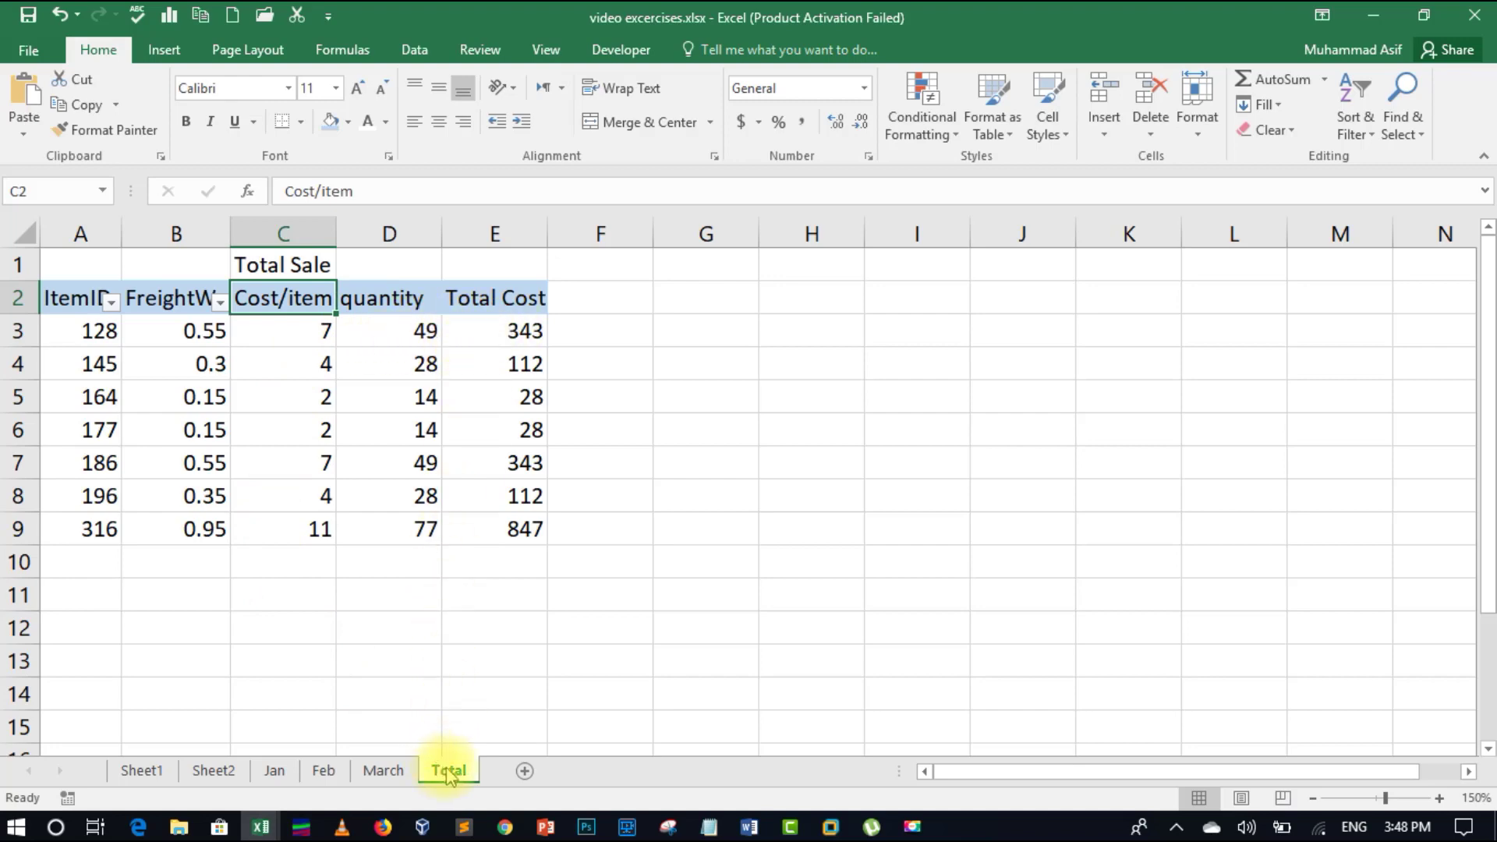
left_click(497, 329)
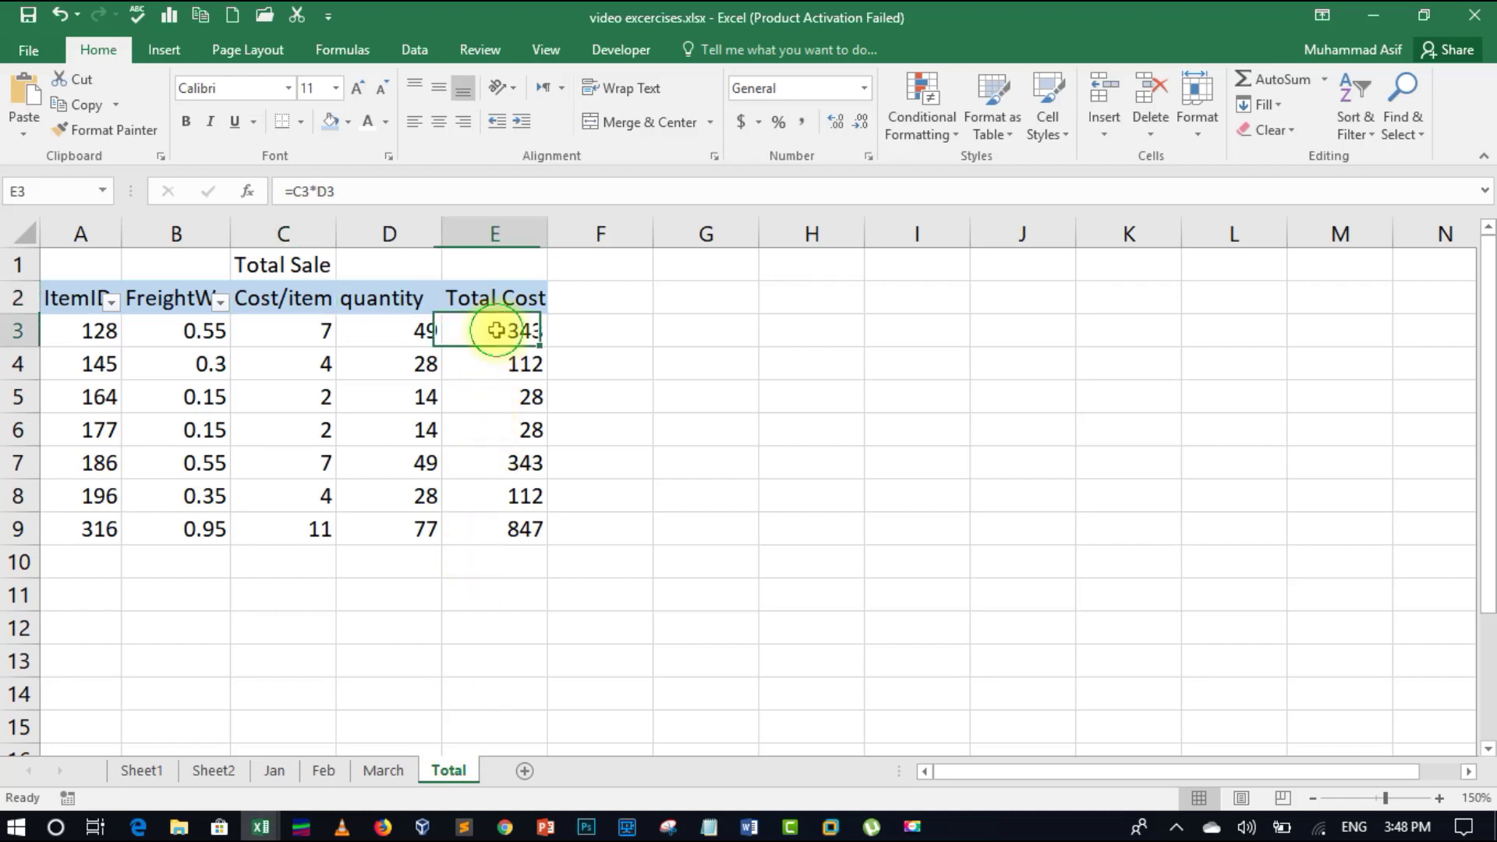
type("=")
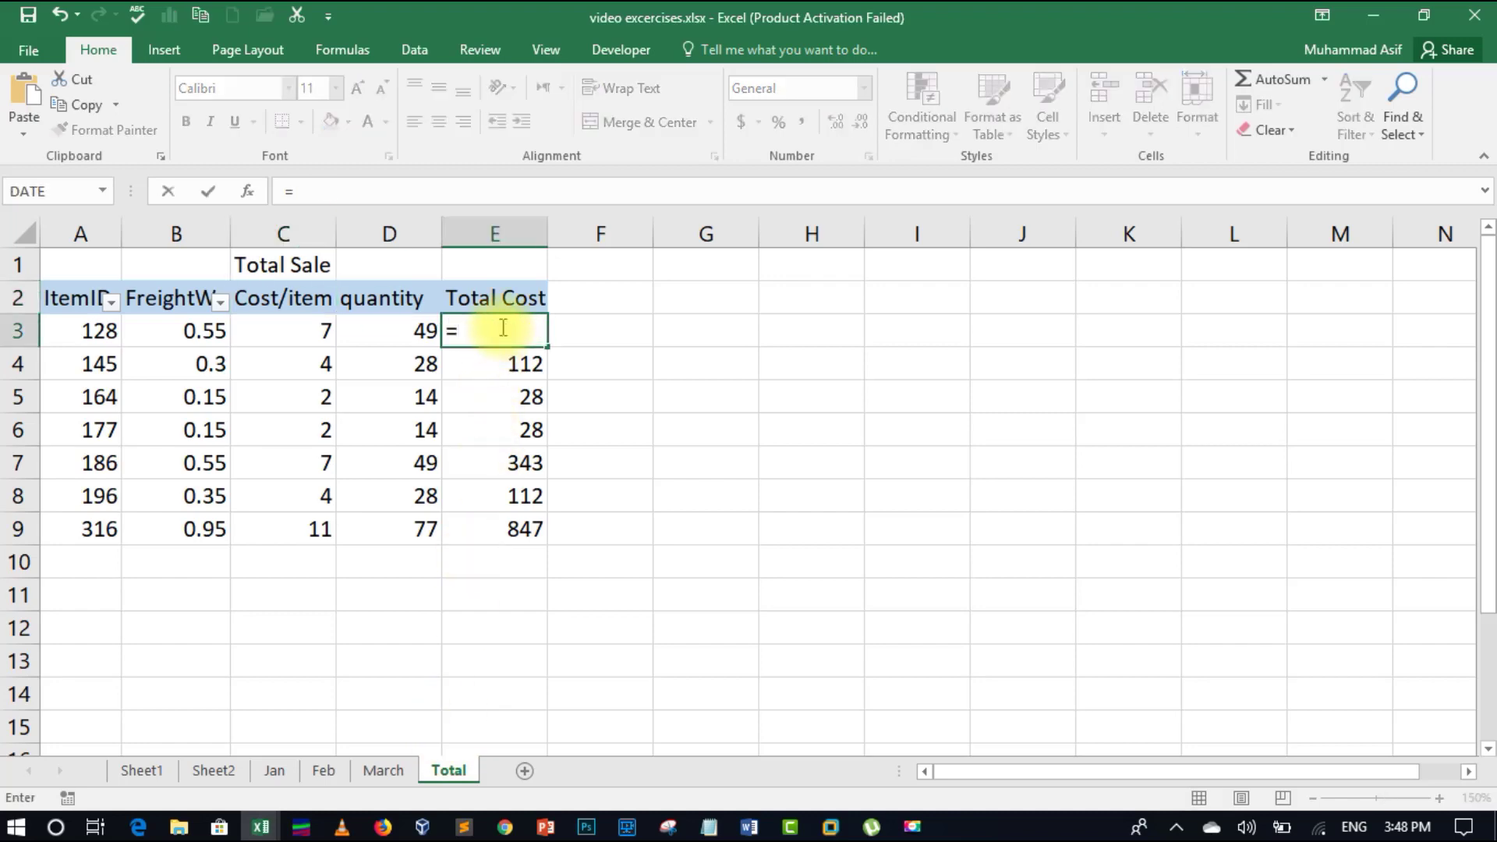
left_click(1279, 81)
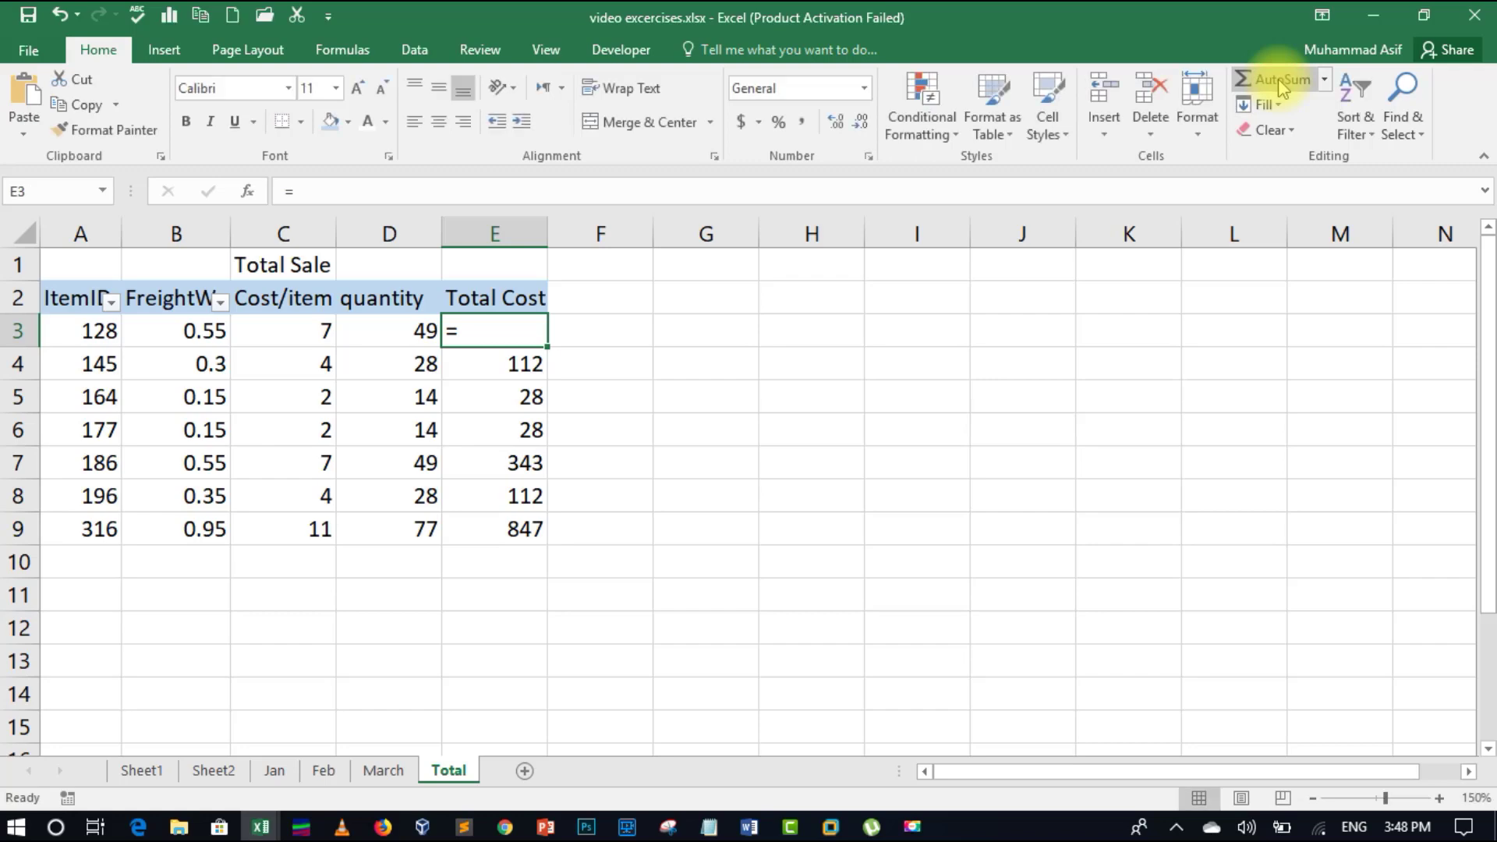
left_click(1279, 81)
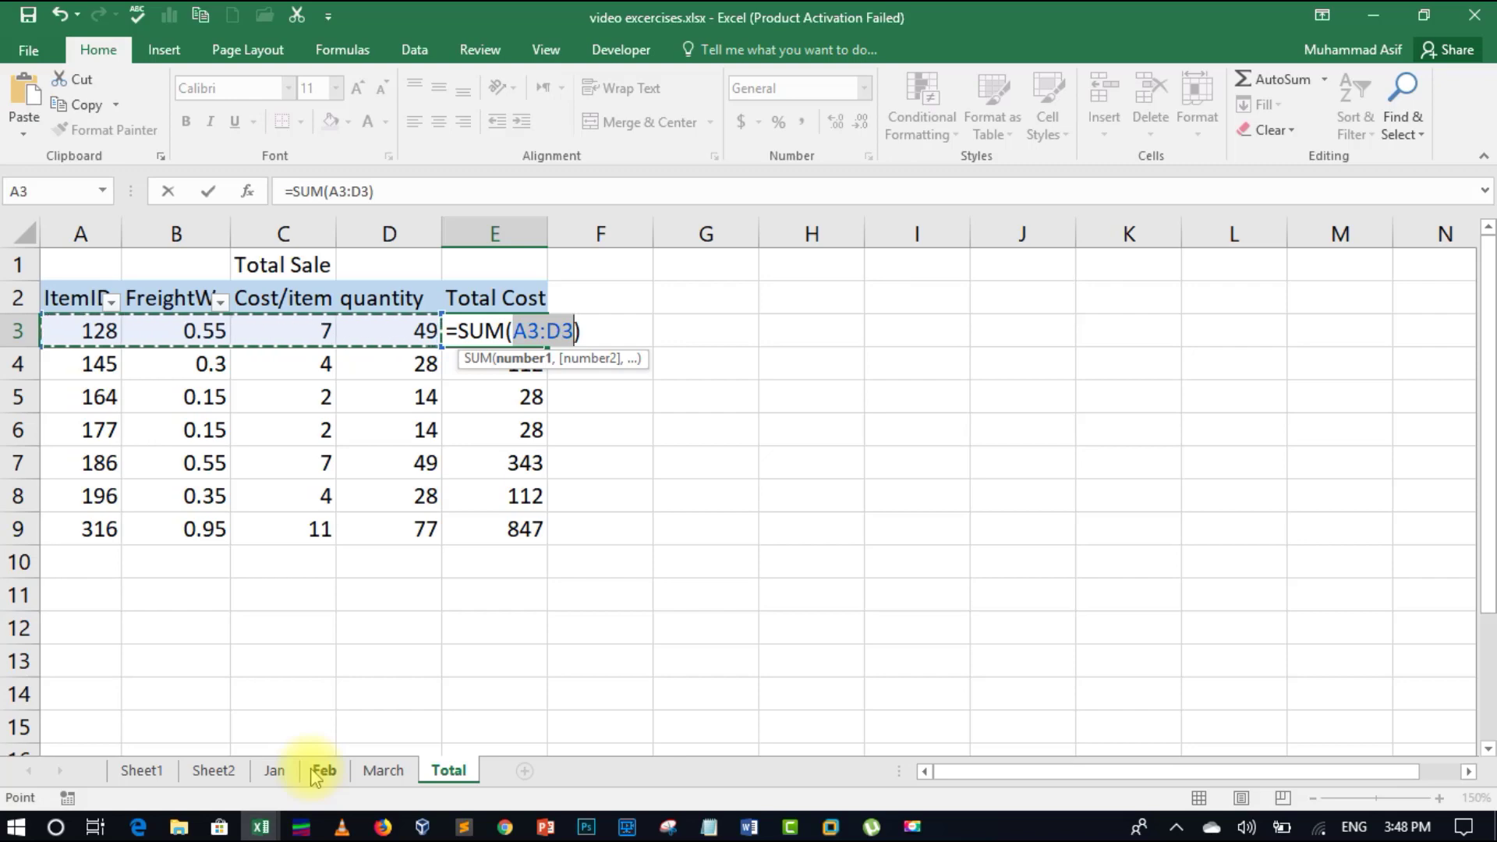
key("BackSpace")
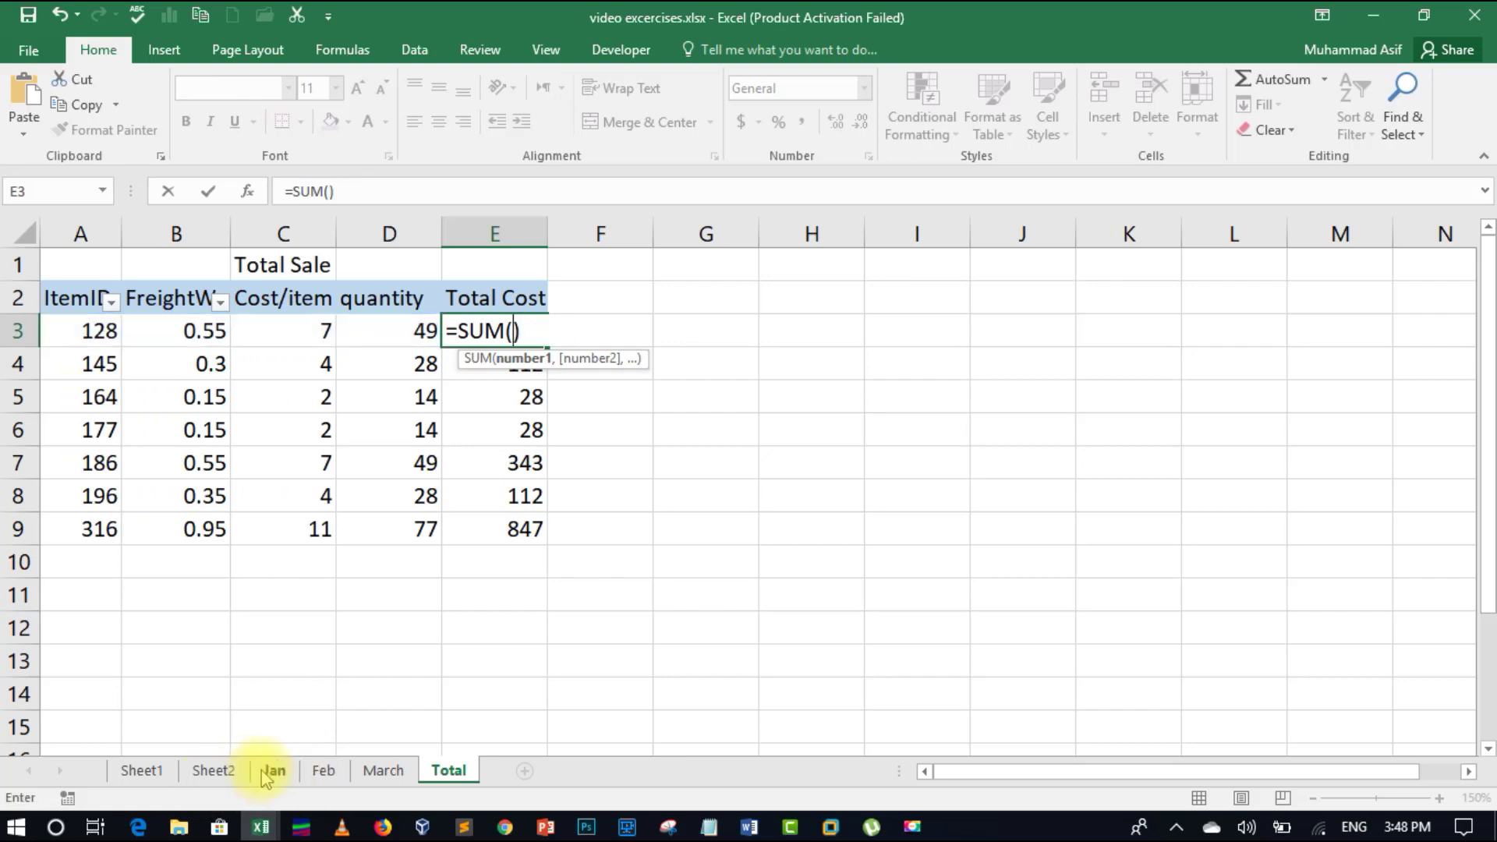
left_click(272, 770)
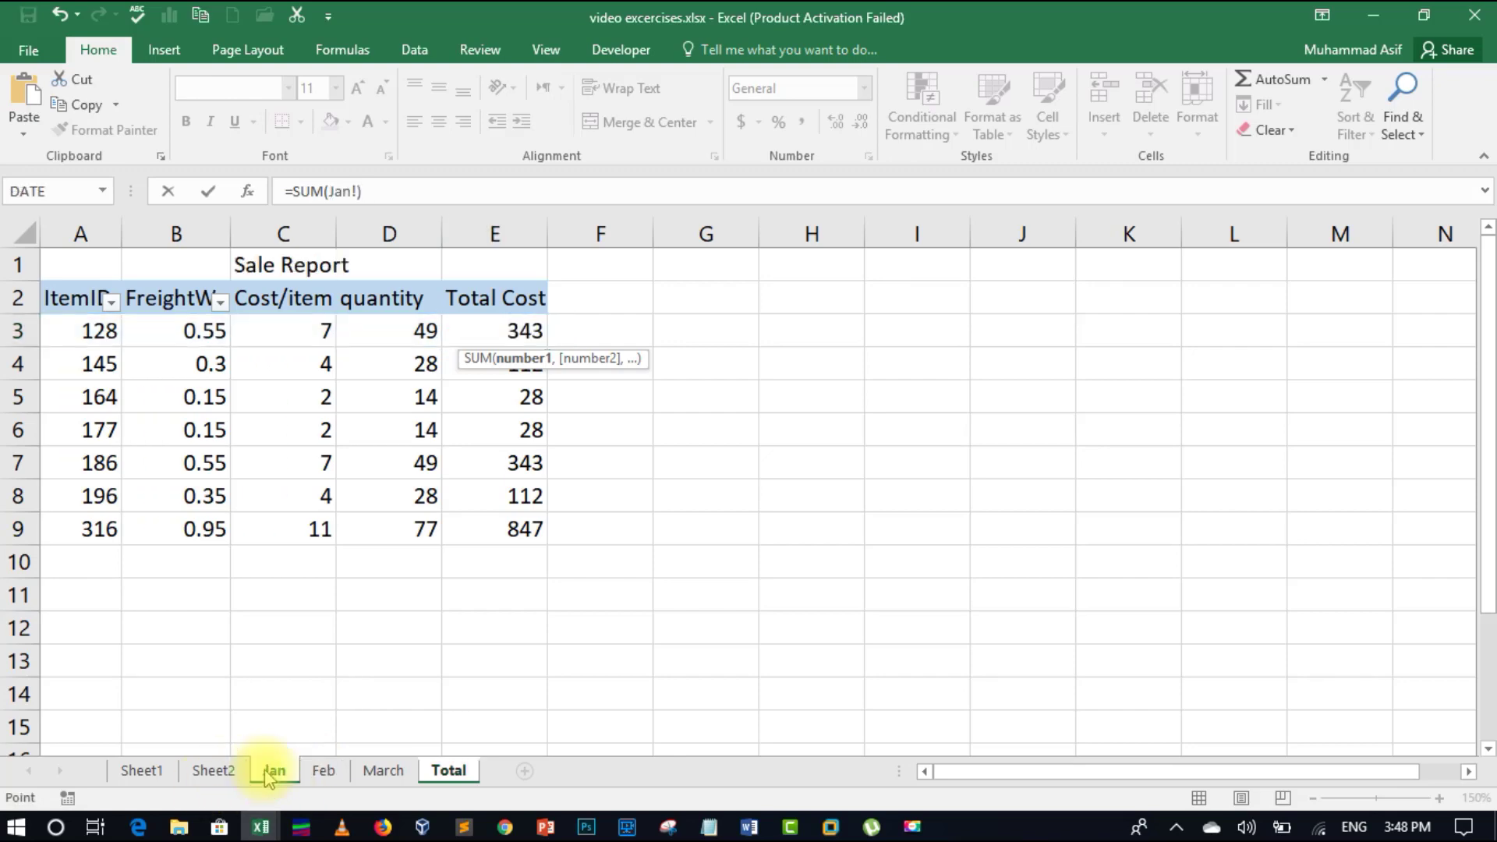
left_click(508, 330)
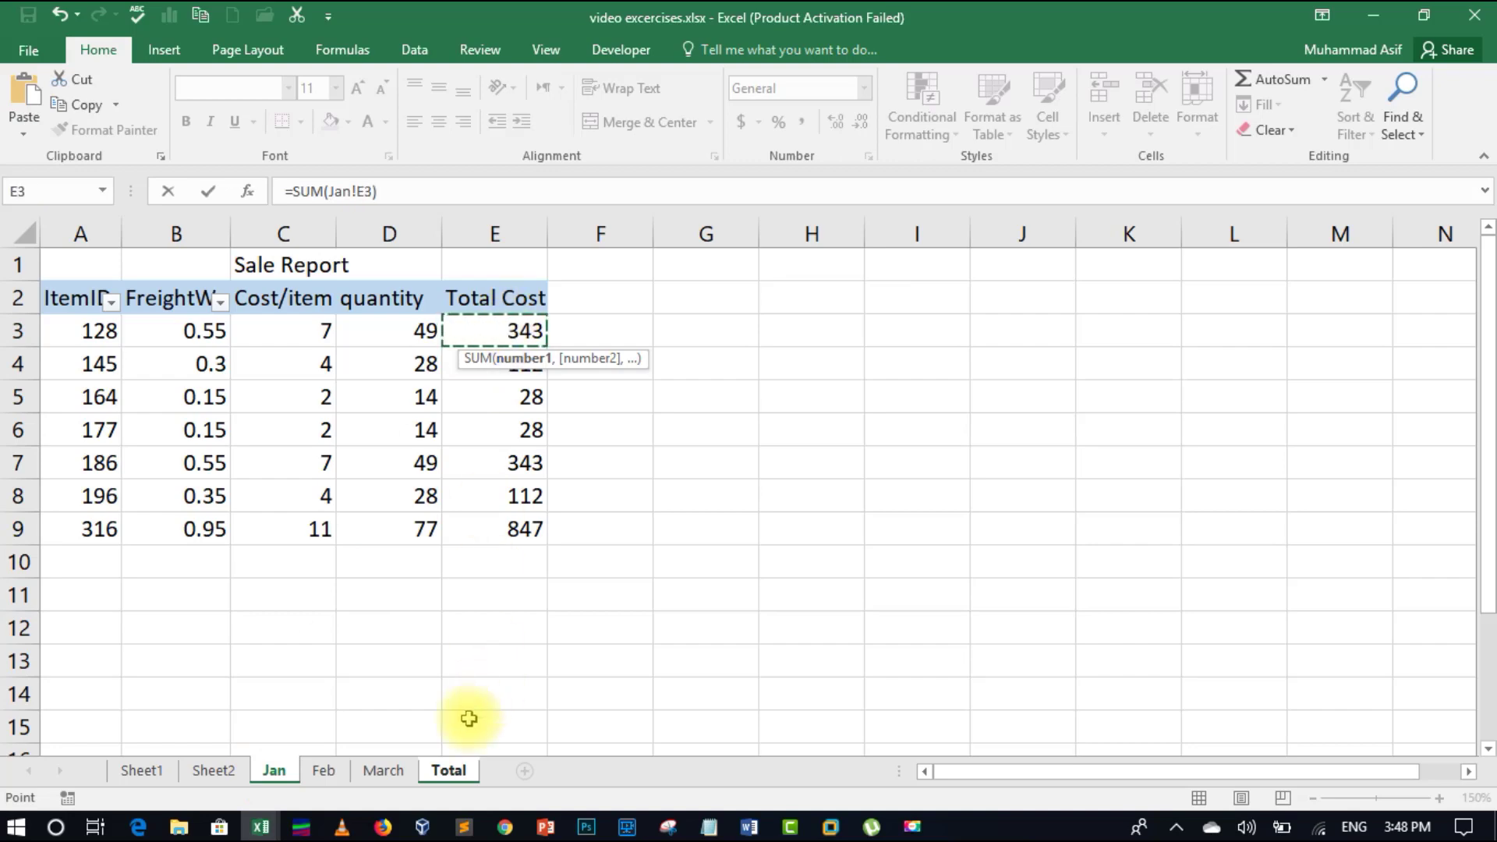
left_click(383, 771, "shift")
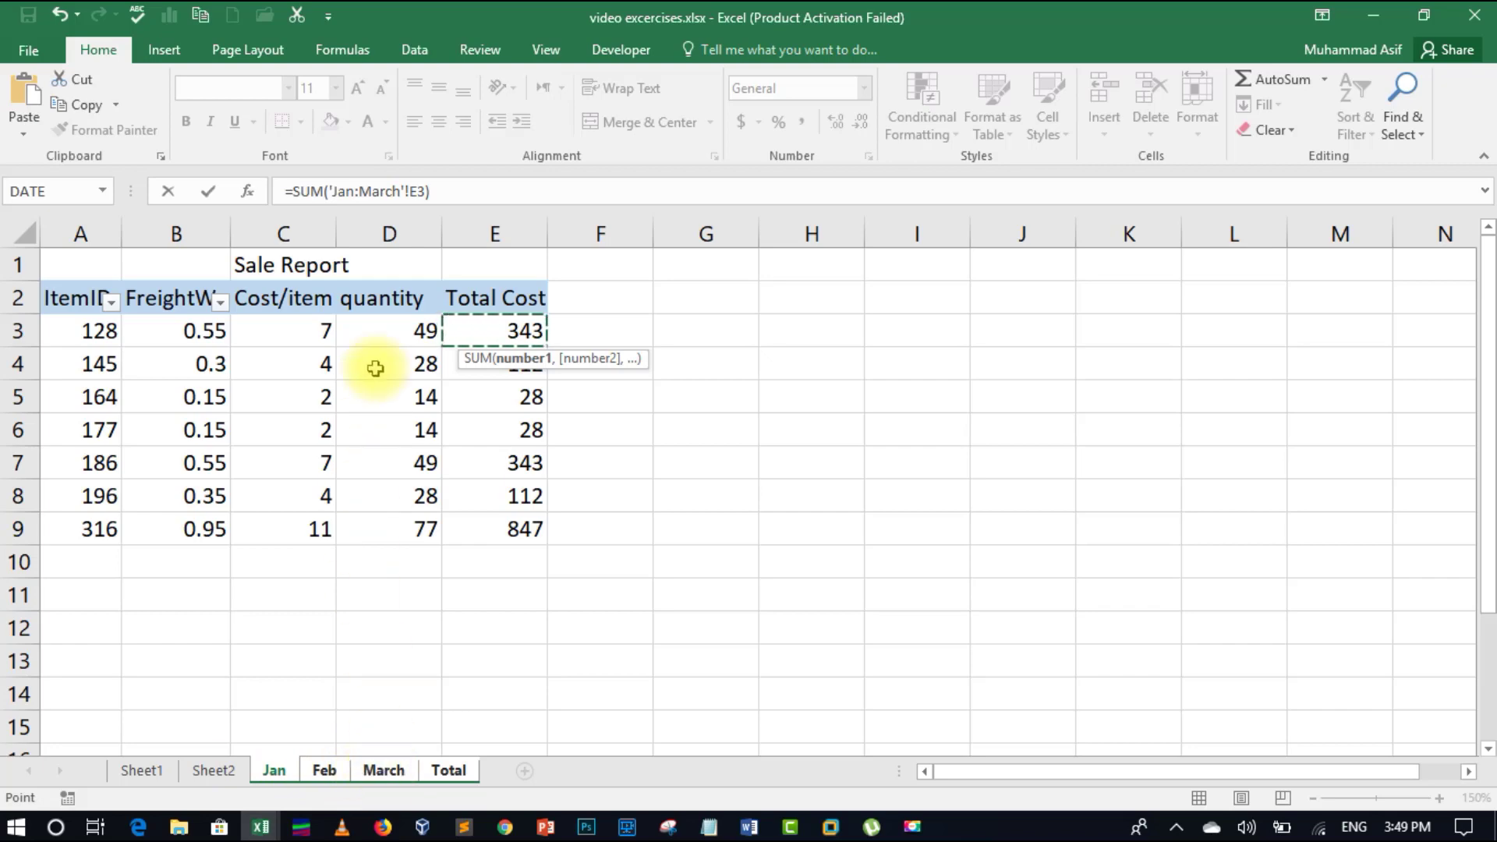
key("ctrl+1")
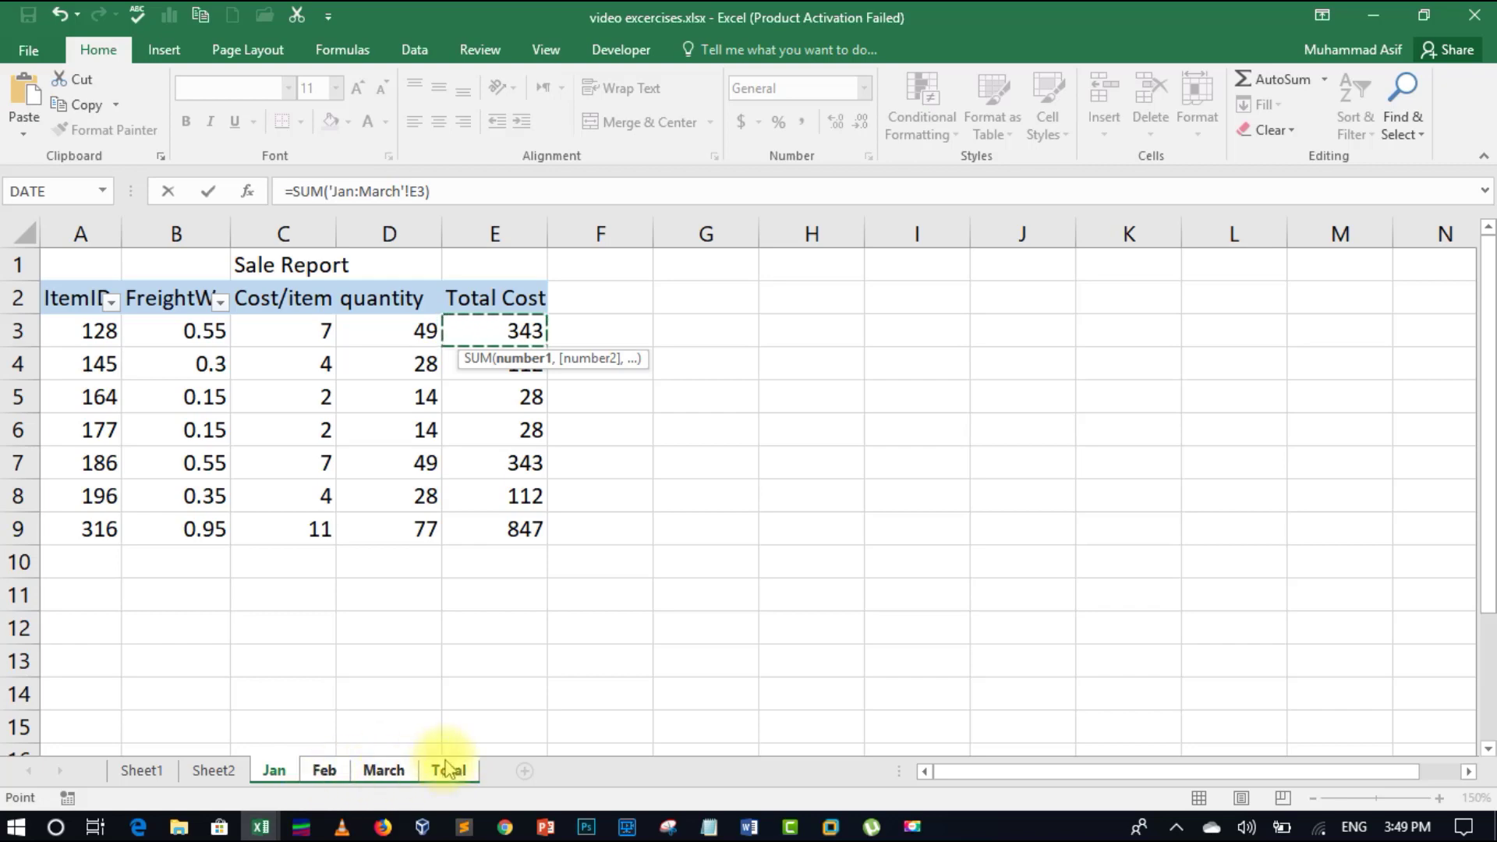
left_click(622, 189)
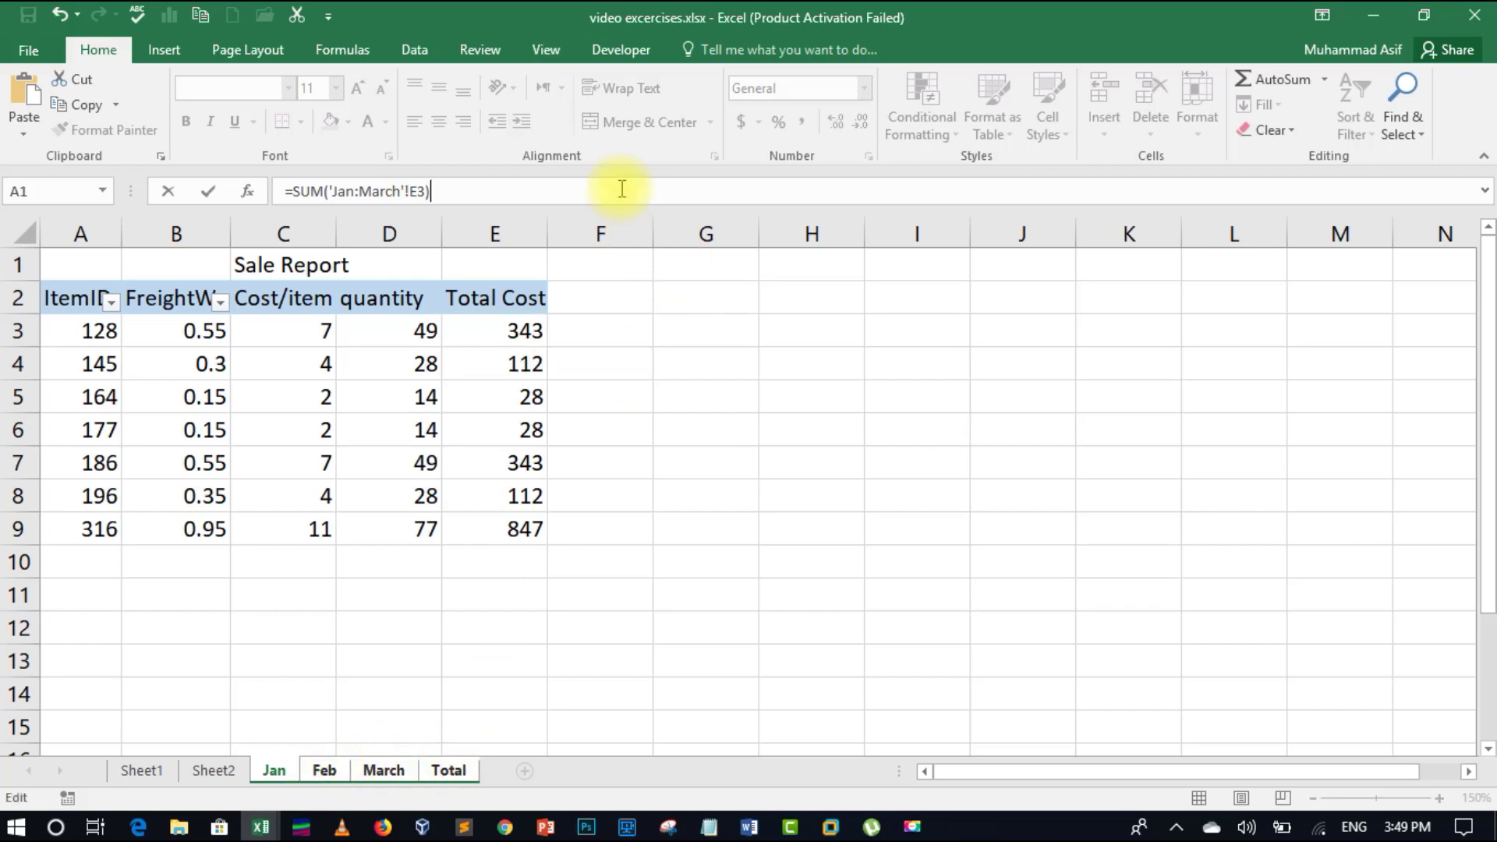
key("Return")
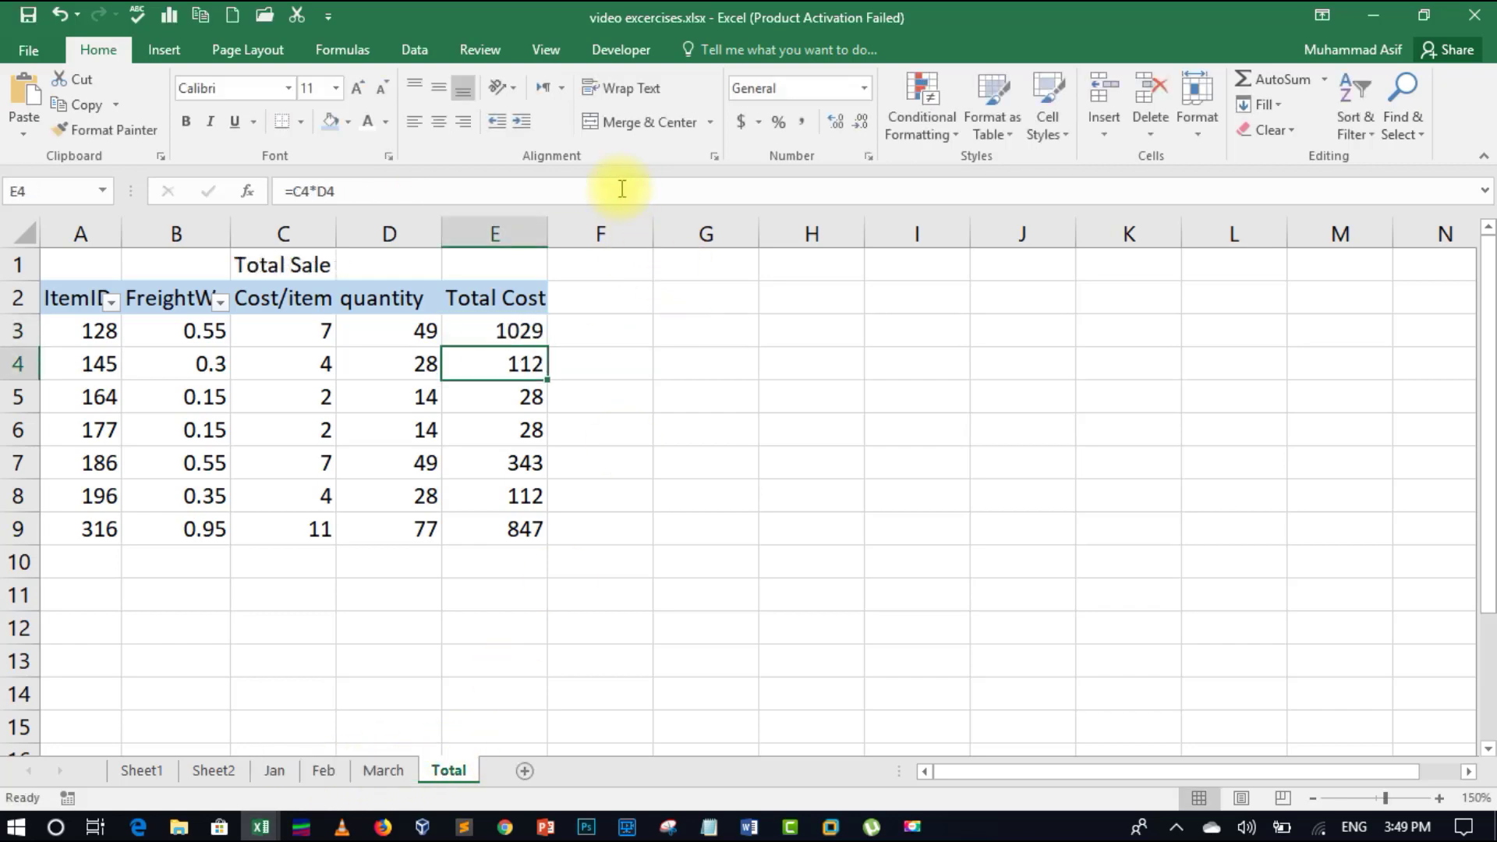
Check the formulas in cells E3 and E4 of the Total sheet and compare them with the Jan and March sheets.
left_click(530, 332)
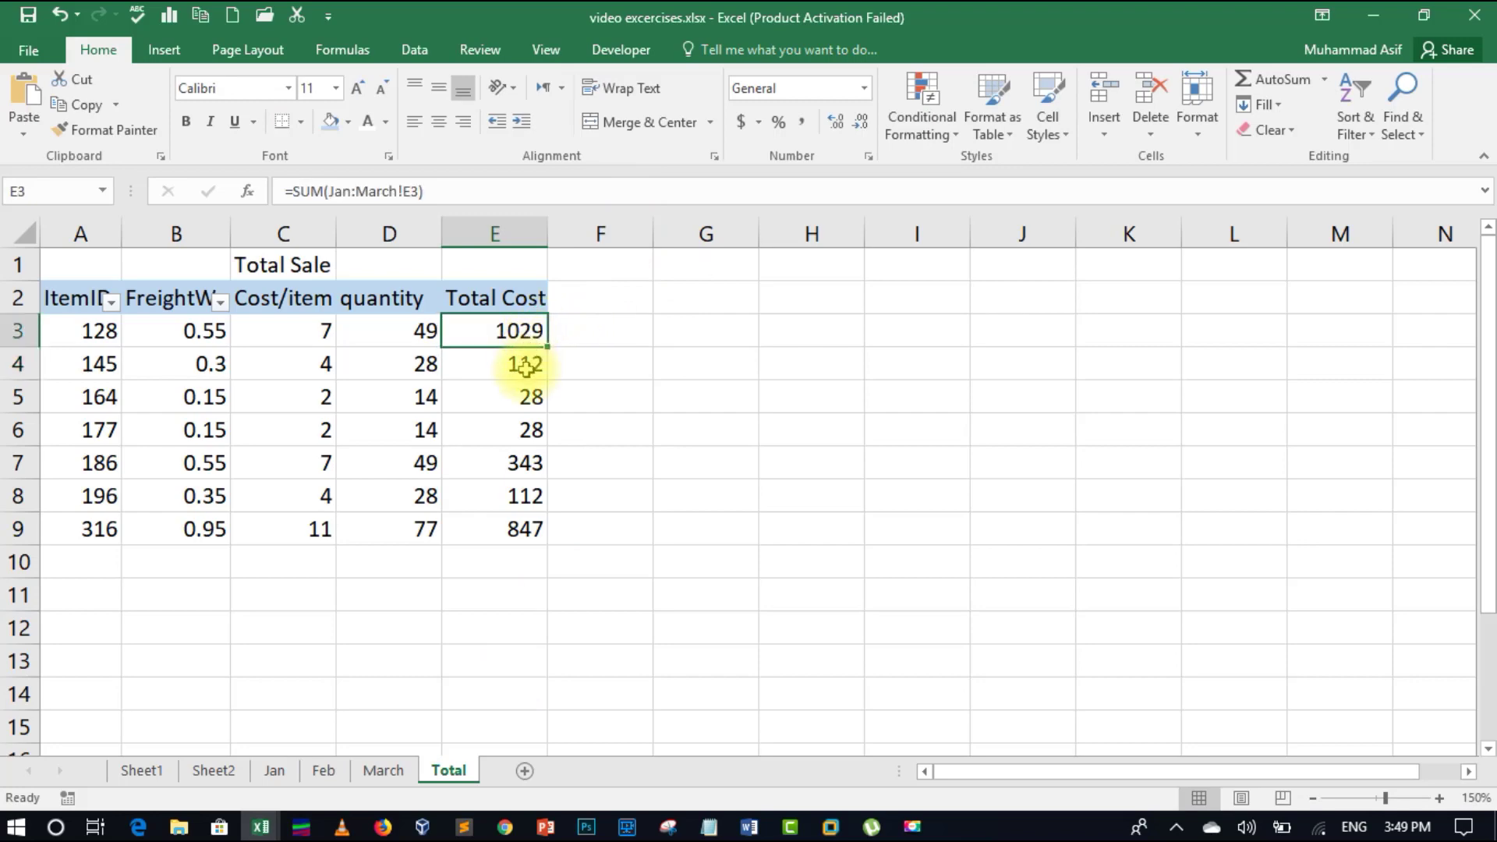
left_click(527, 367)
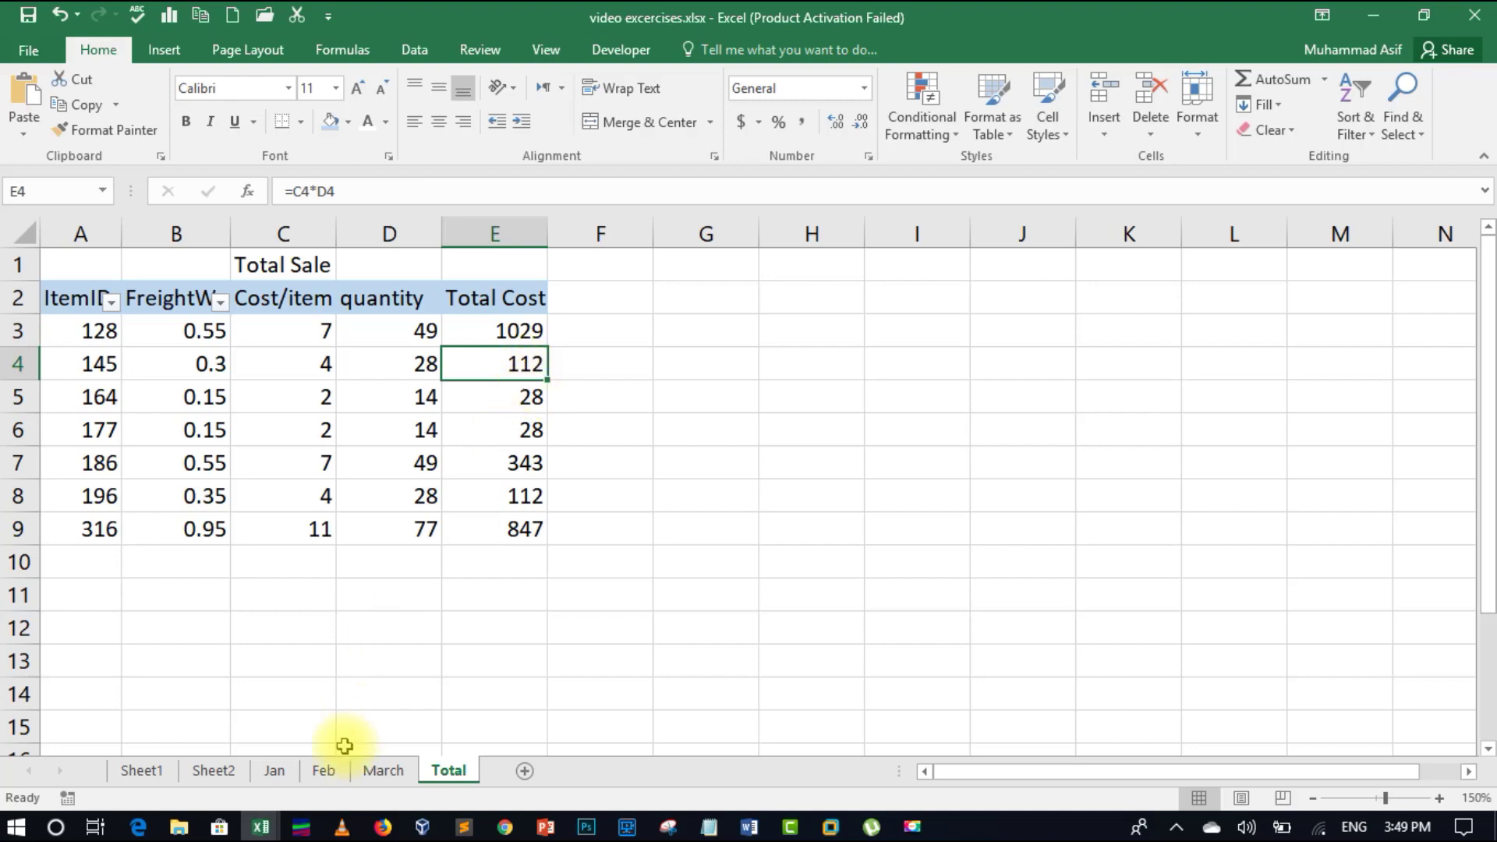
left_click(279, 770)
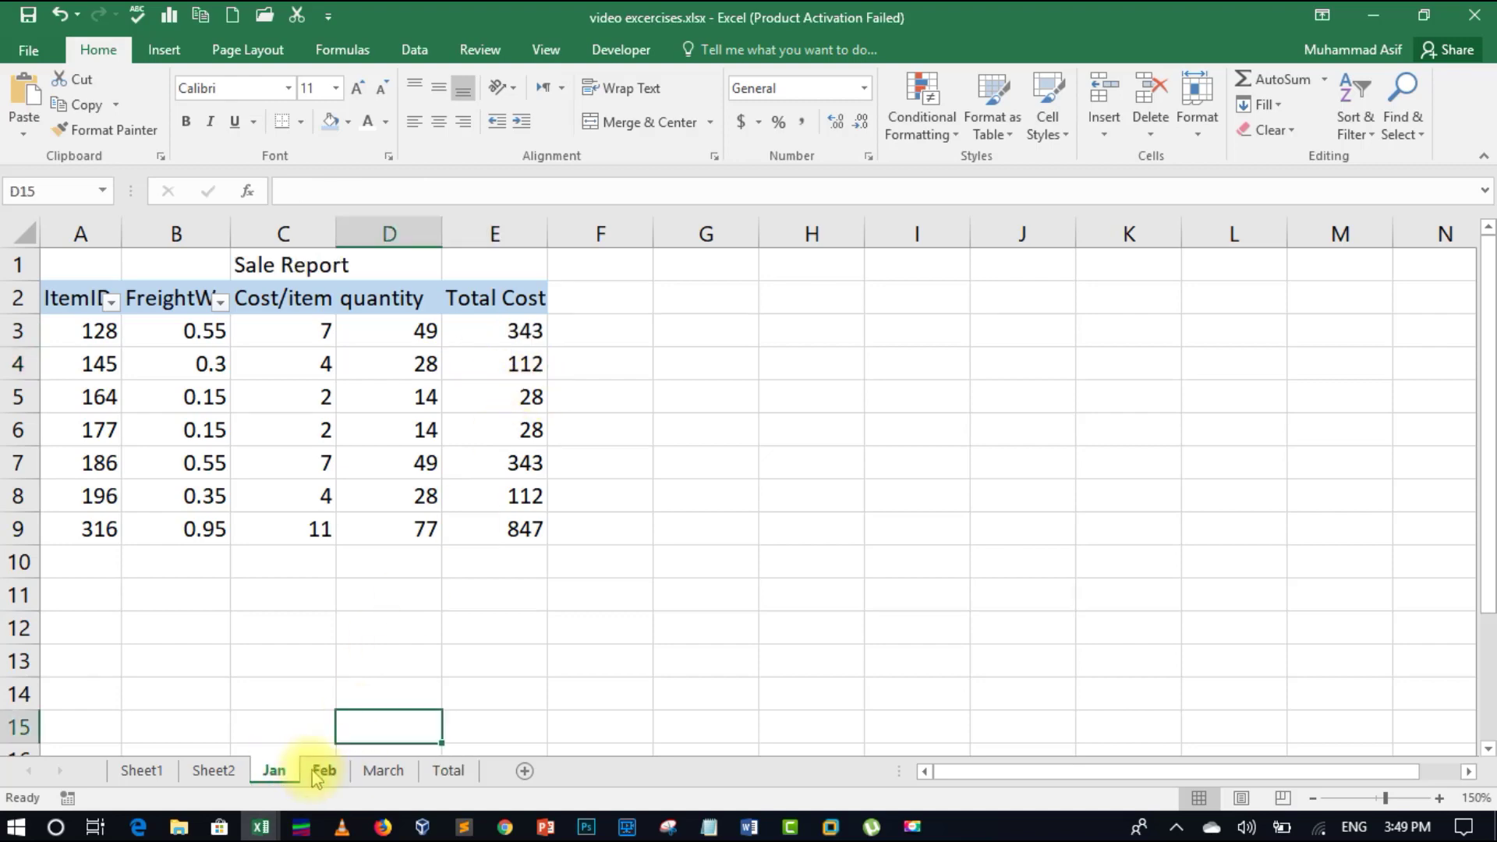
left_click(382, 772)
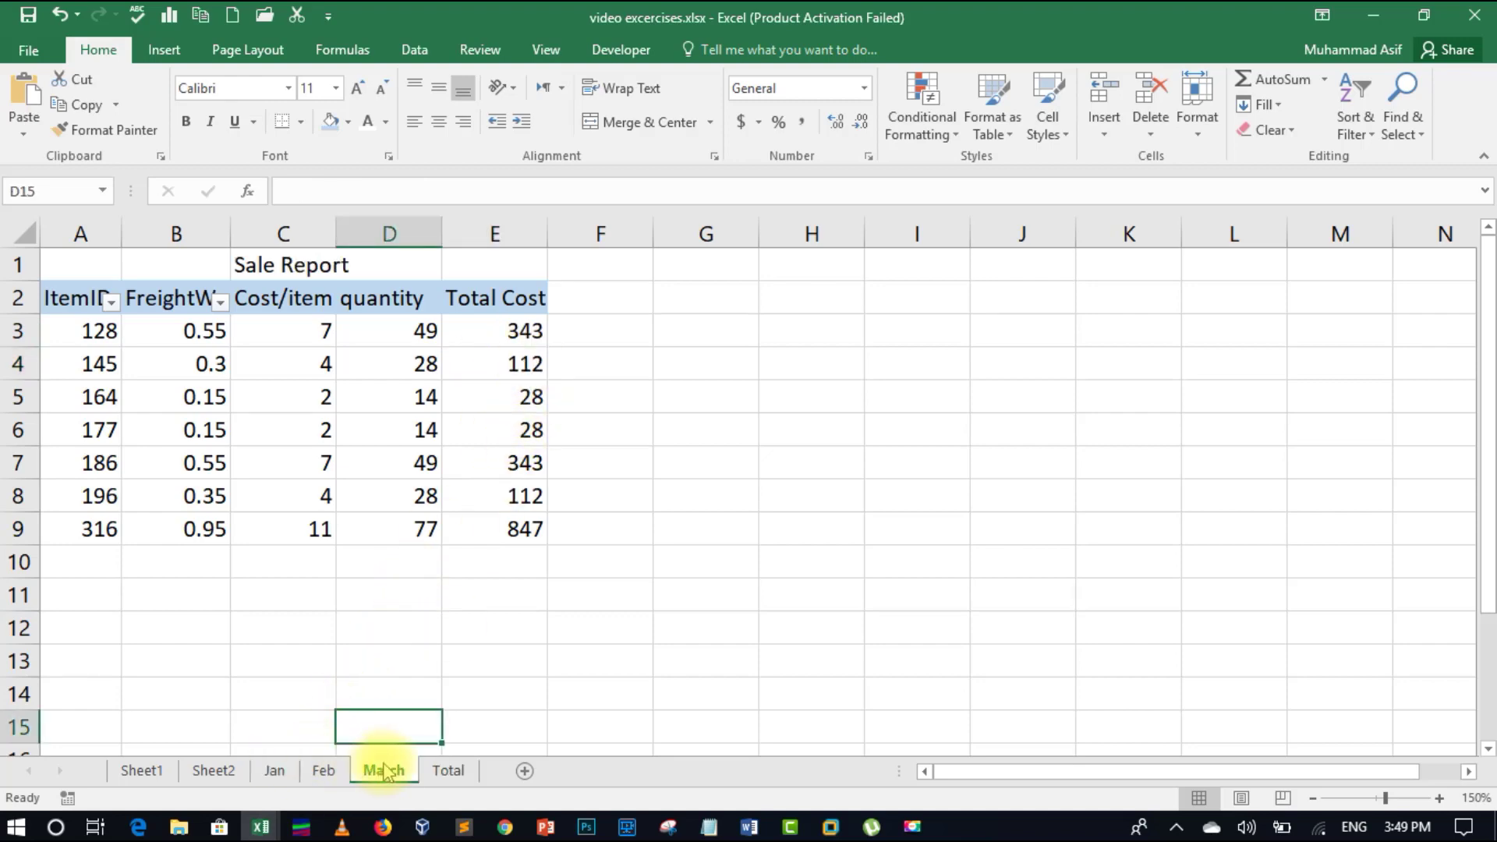
left_click(448, 771)
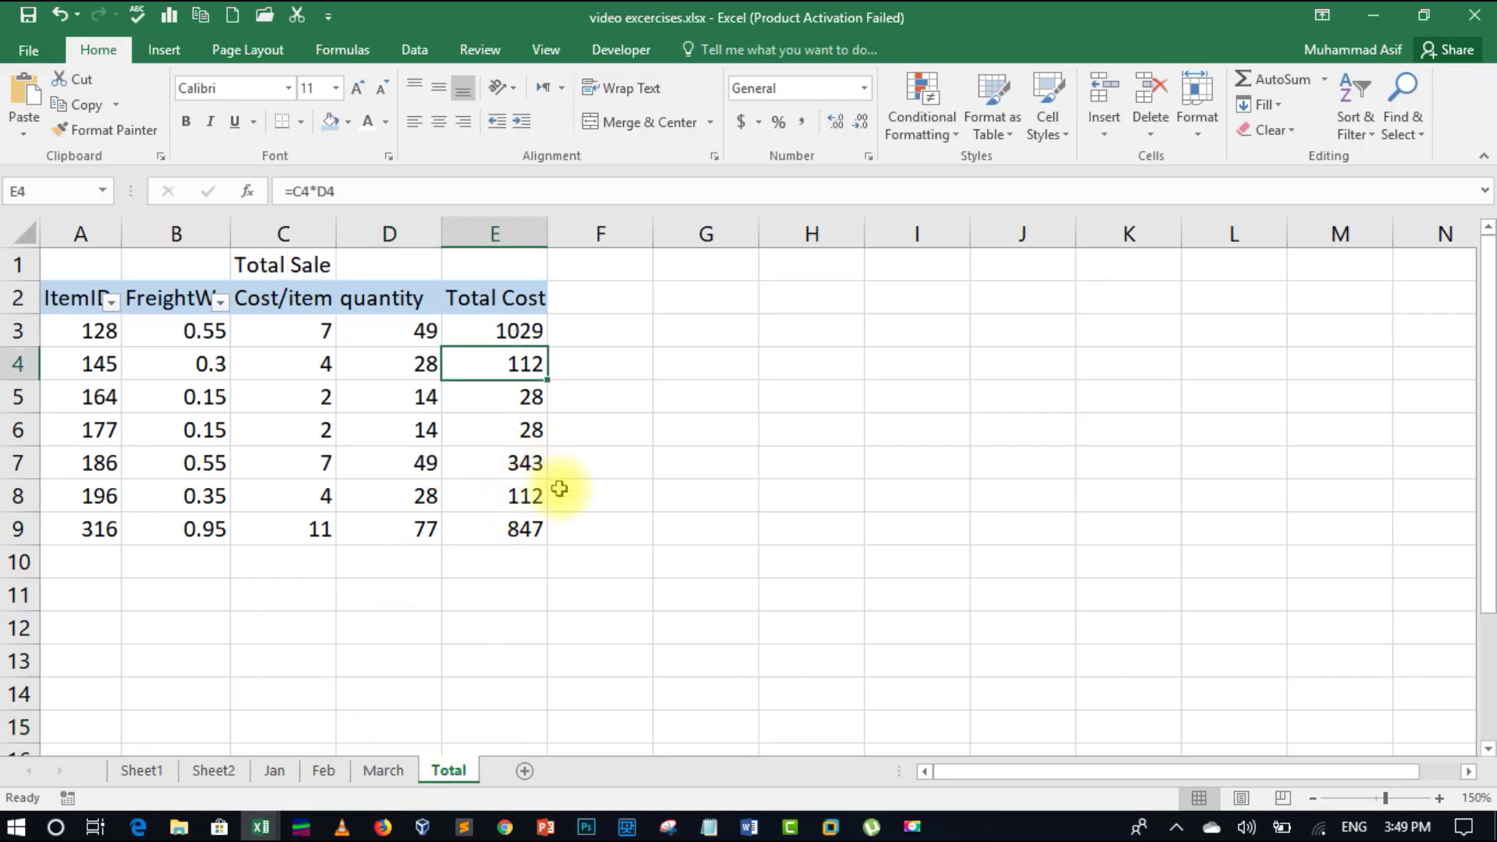
Enter =SUM(Jan:March!E4) in cell E4 of the Total sheet and fill the formula down to cell E9.
type("=")
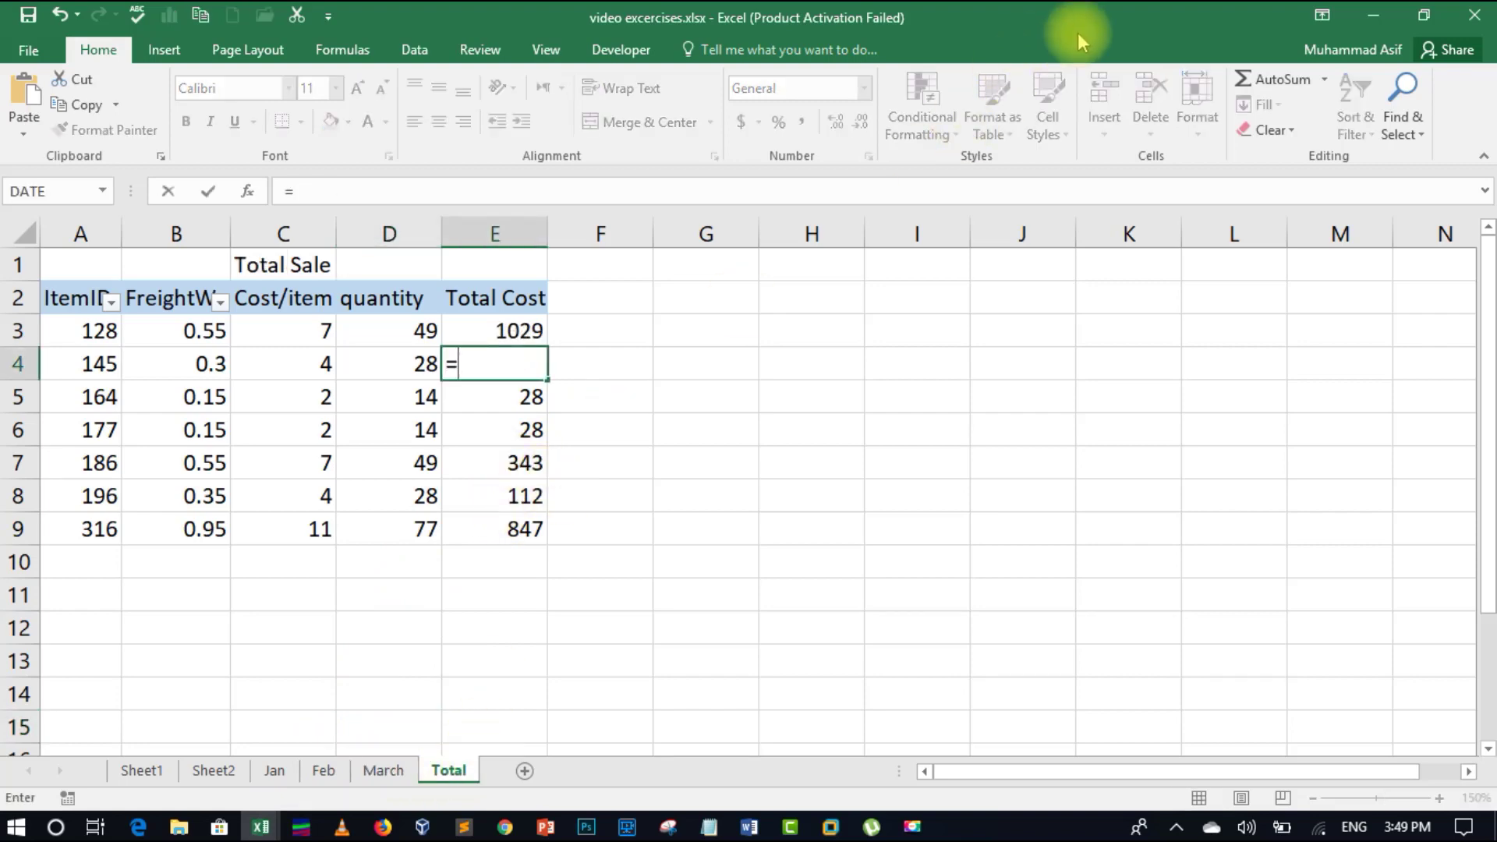
left_click(1277, 81)
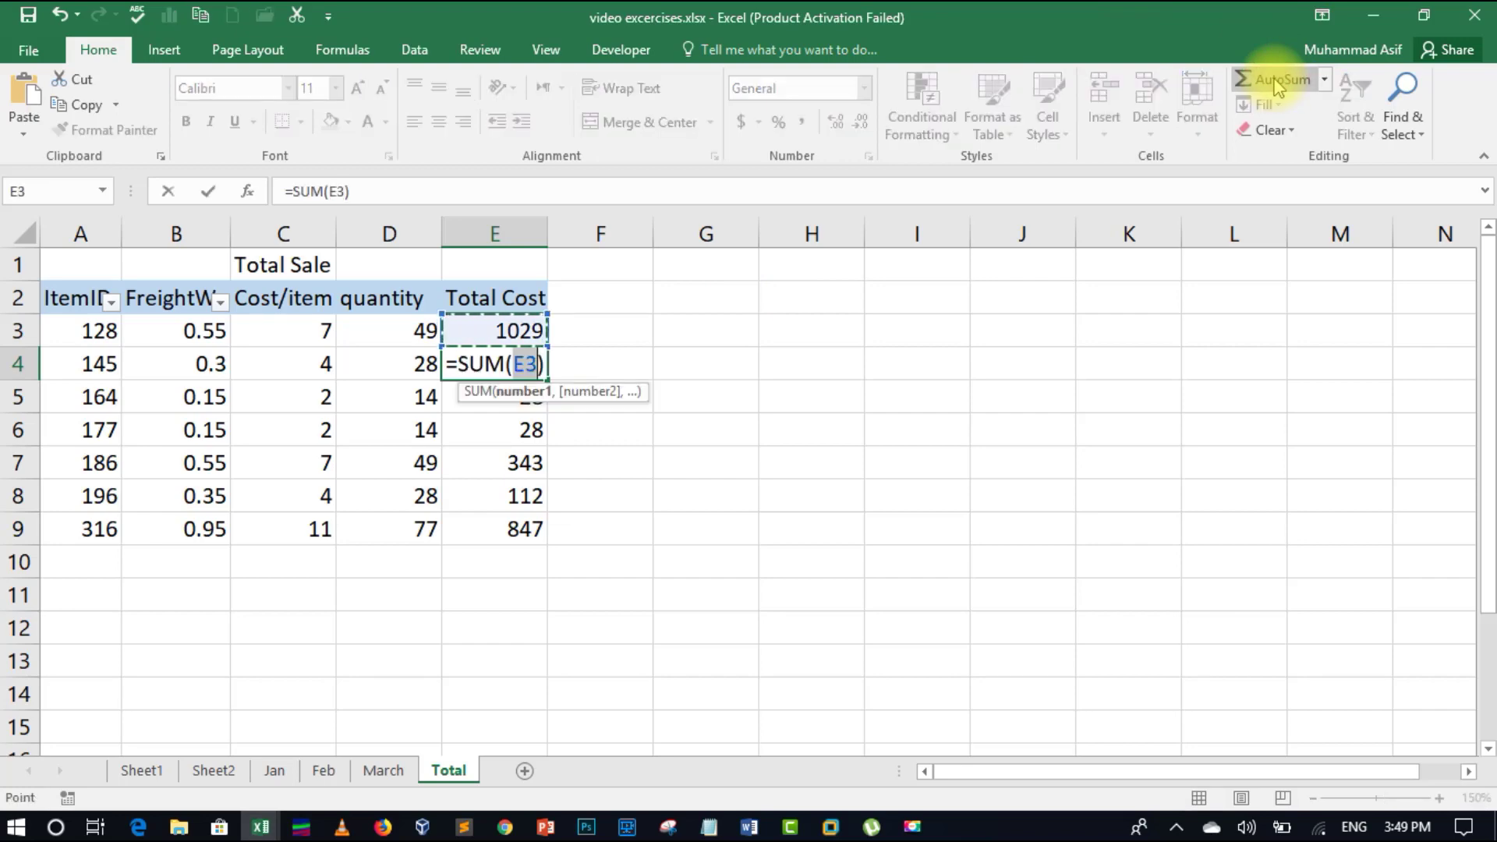
key("BackSpace")
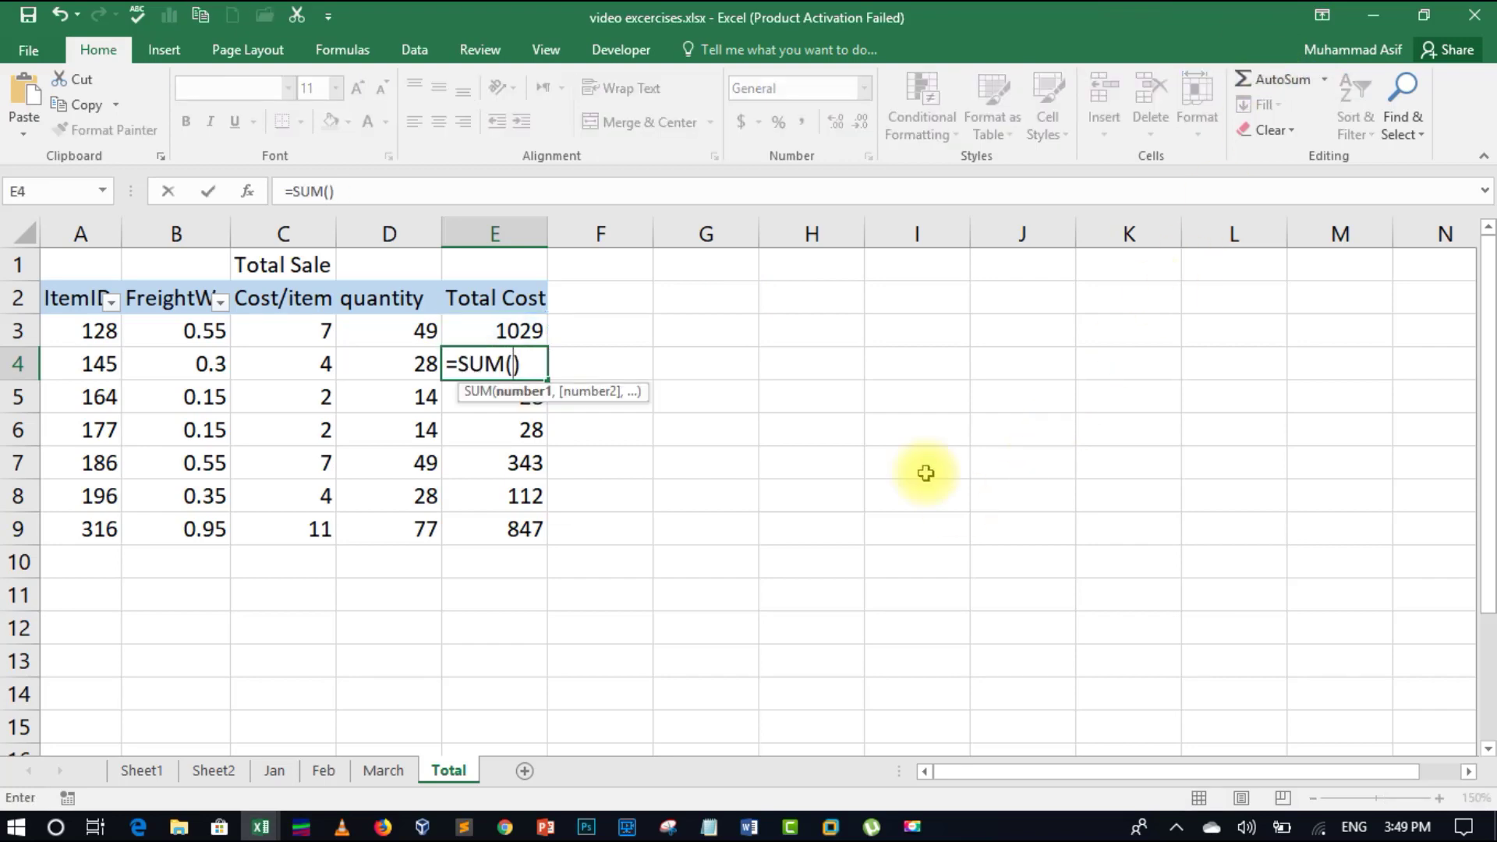
left_click(274, 770)
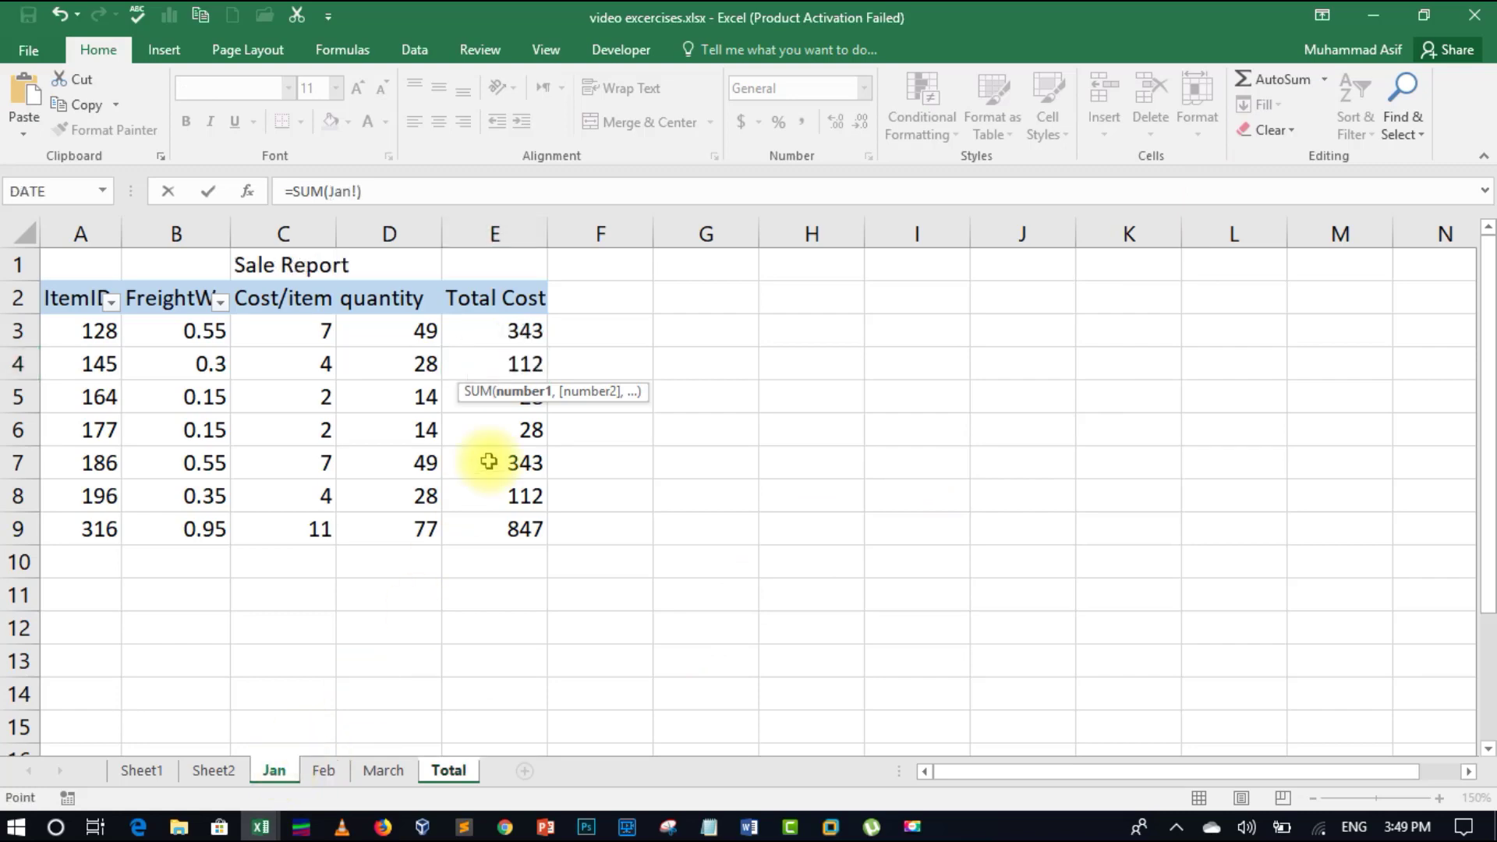
left_click(521, 363)
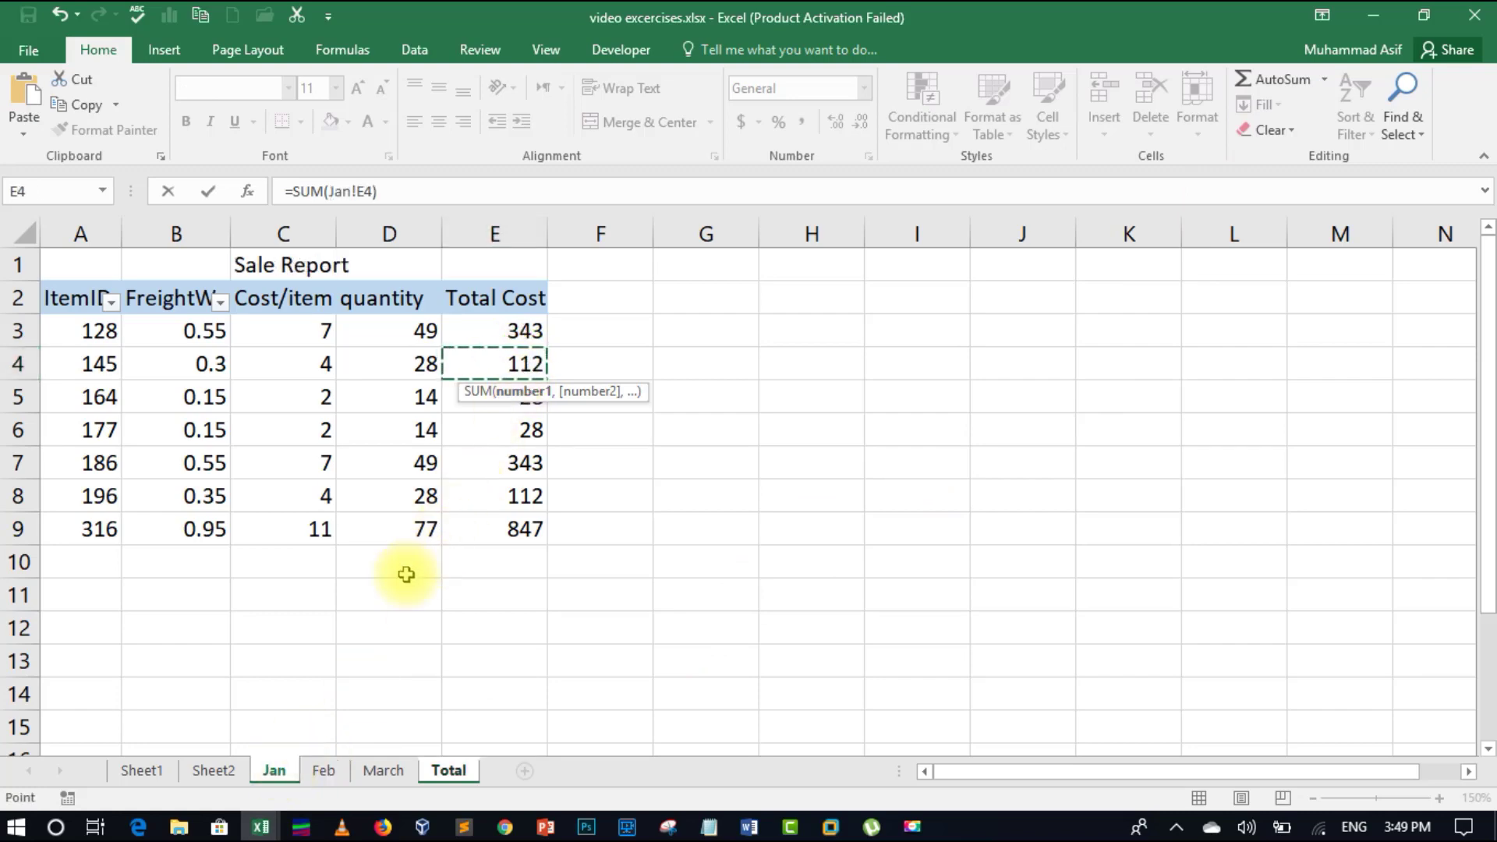
left_click(381, 772, "shift")
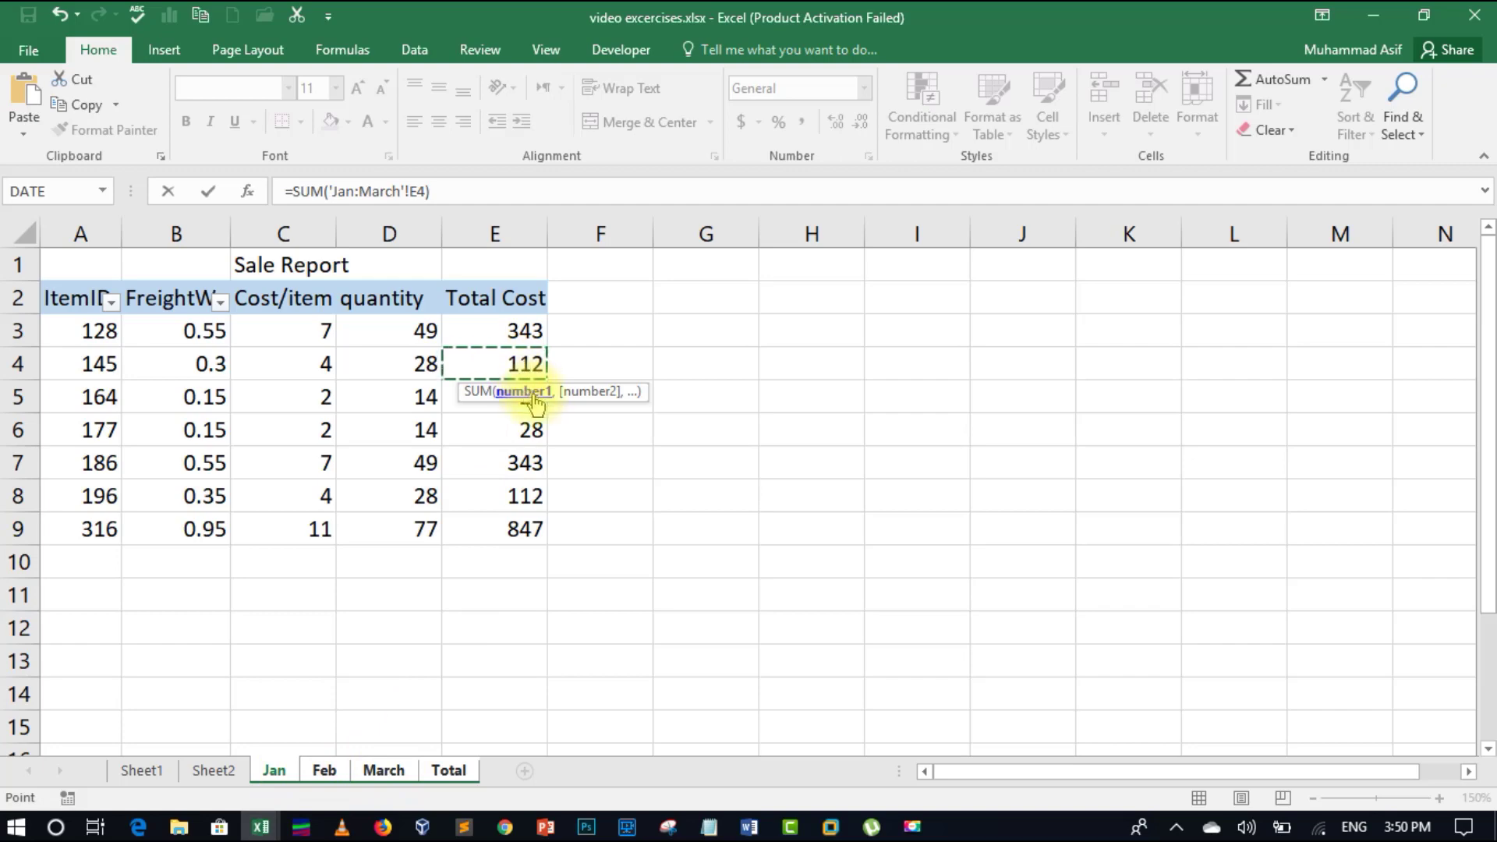
key("Return")
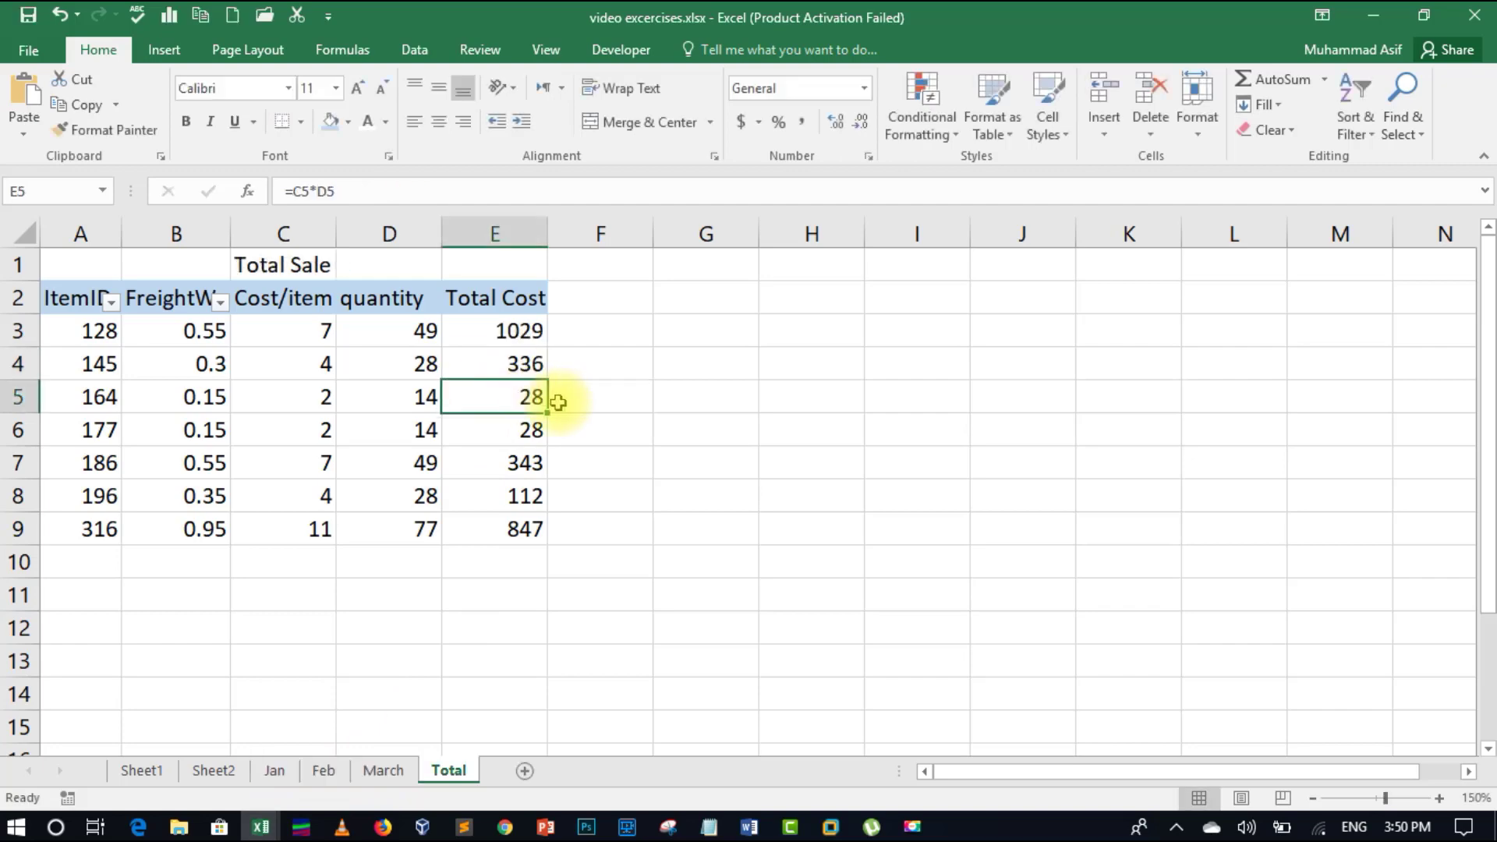
left_click(514, 366)
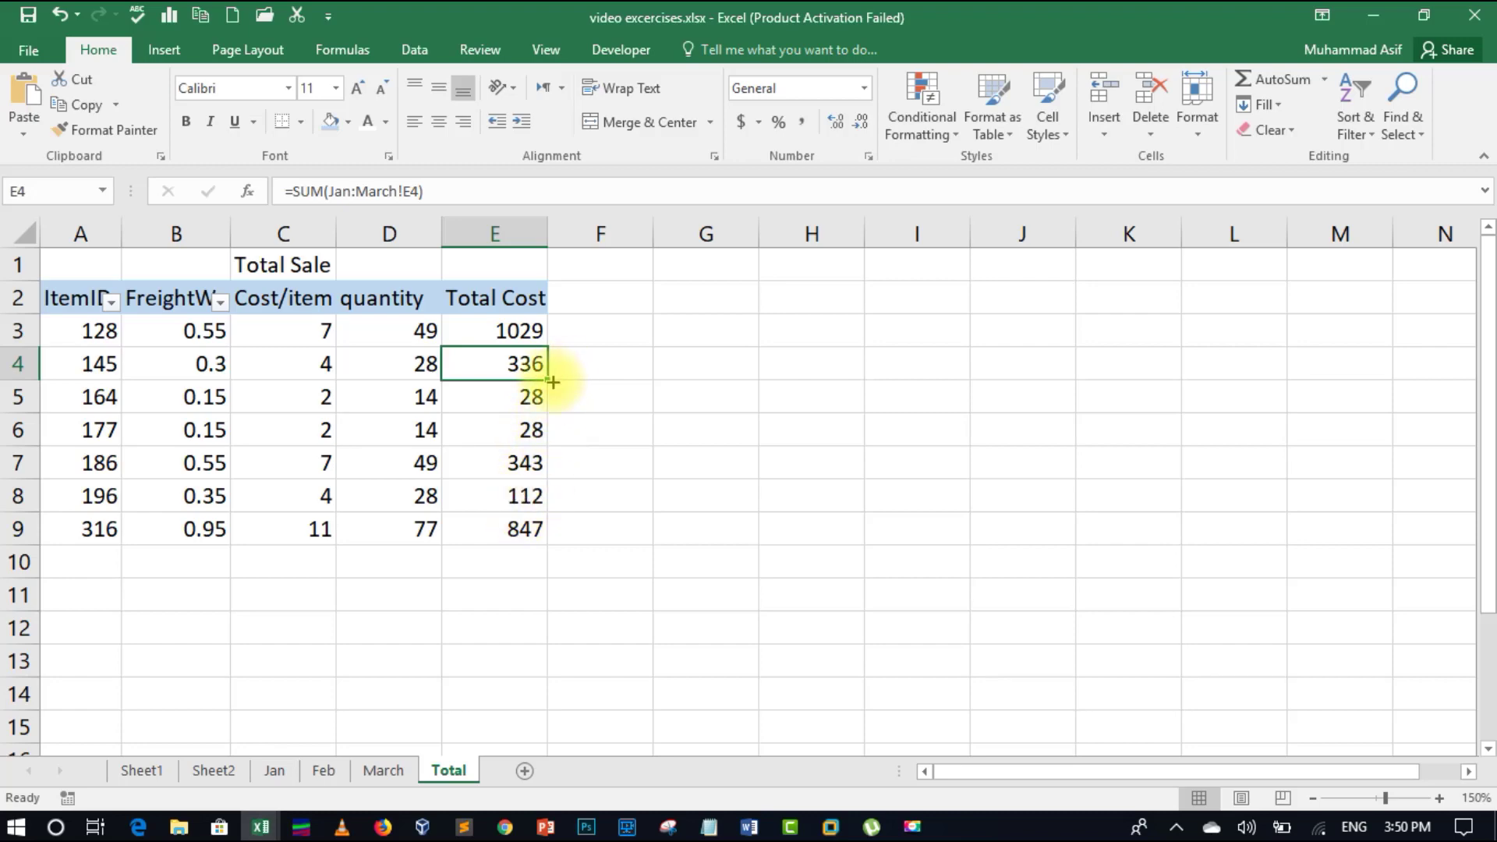
left_click_drag(550, 382, 533, 547)
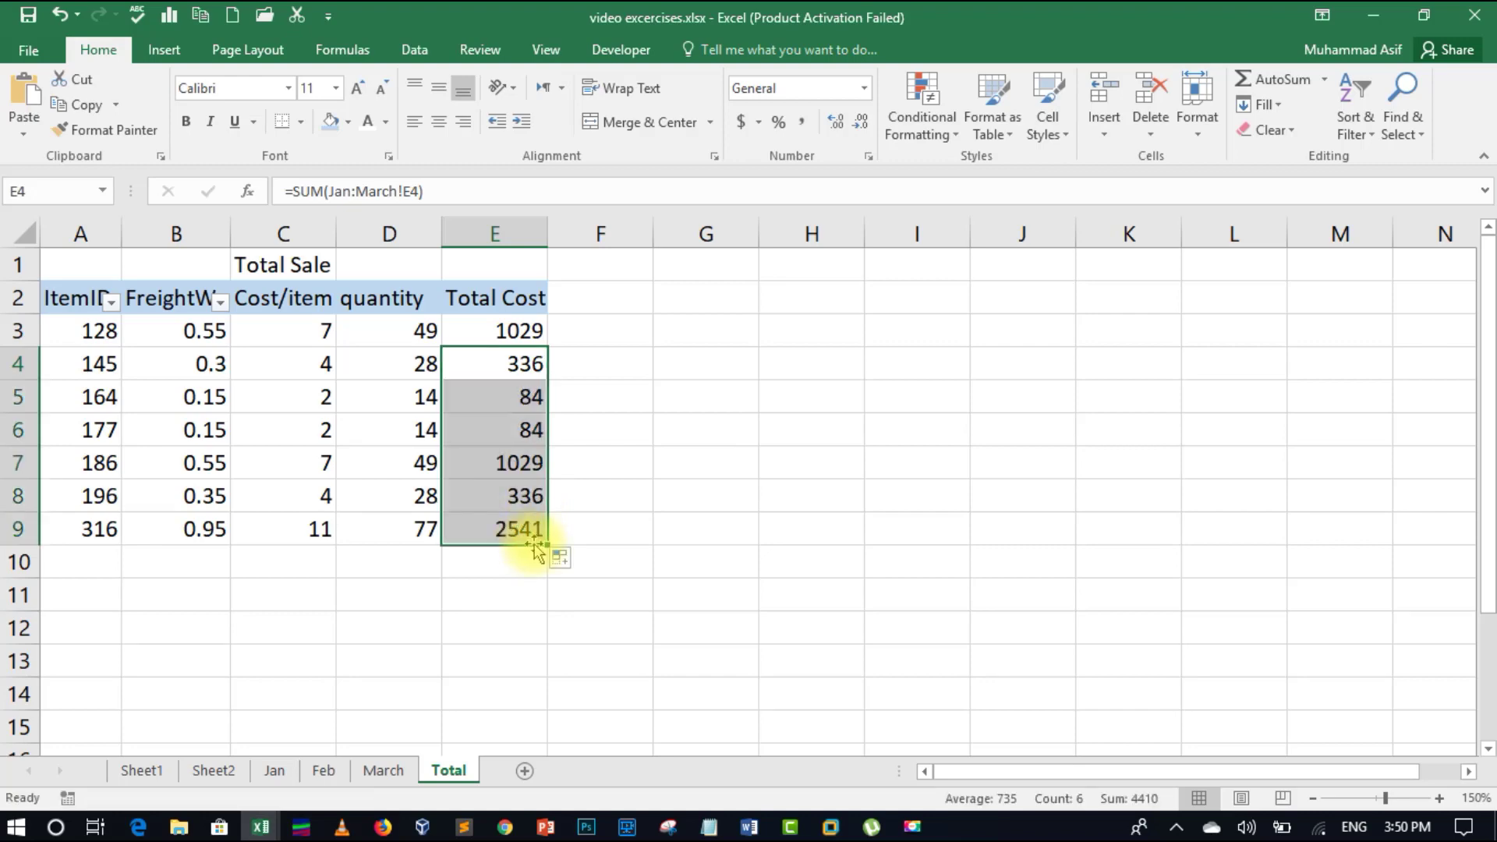